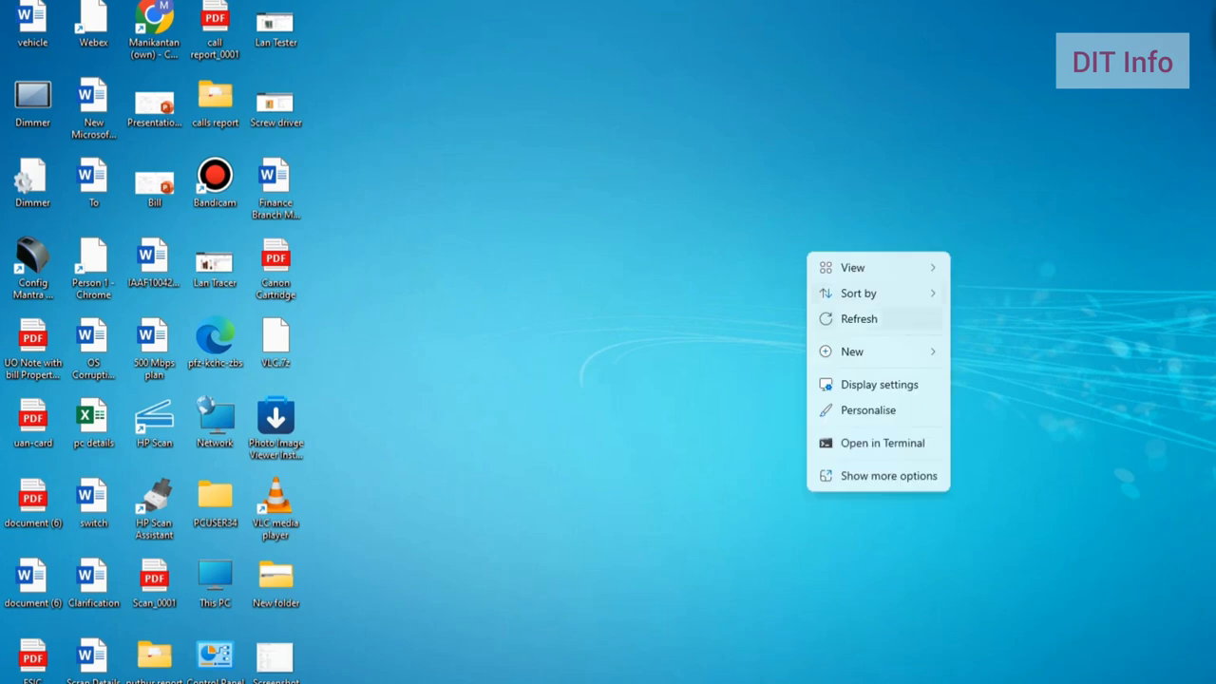
Step: Go to 192.168.0.1 in Chrome to load the router's login page
{"action": "left_click", "coordinate": [862, 318]}
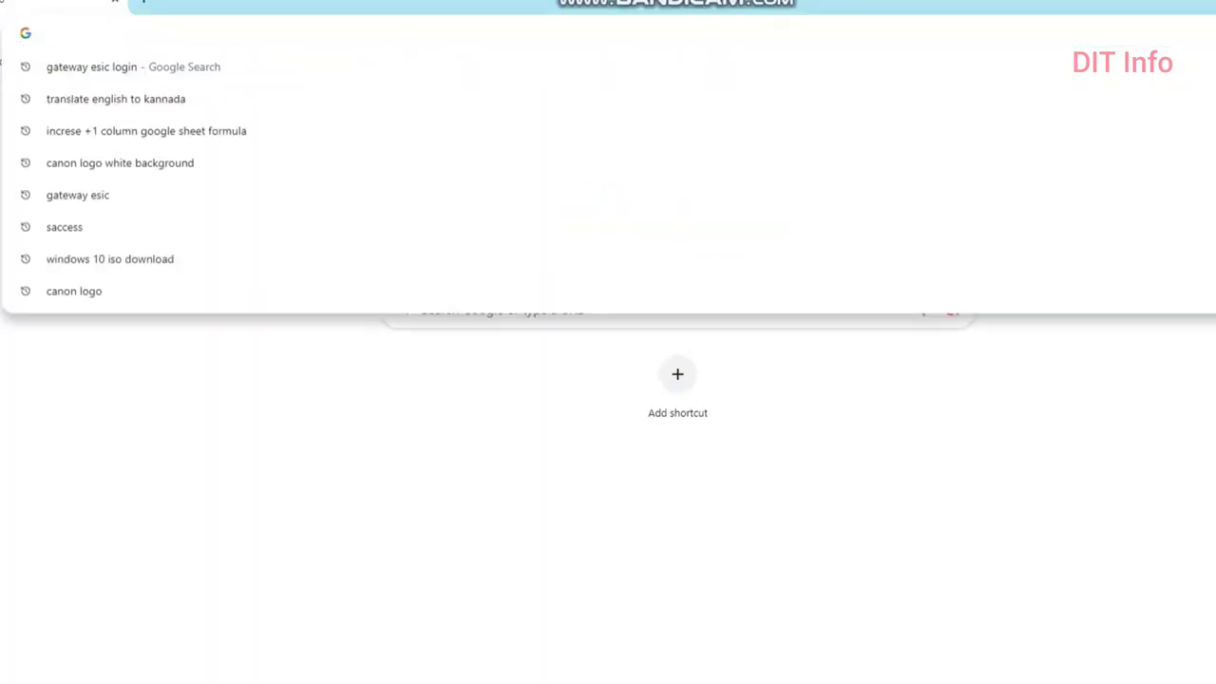
{"action": "type", "text": "192.16"}
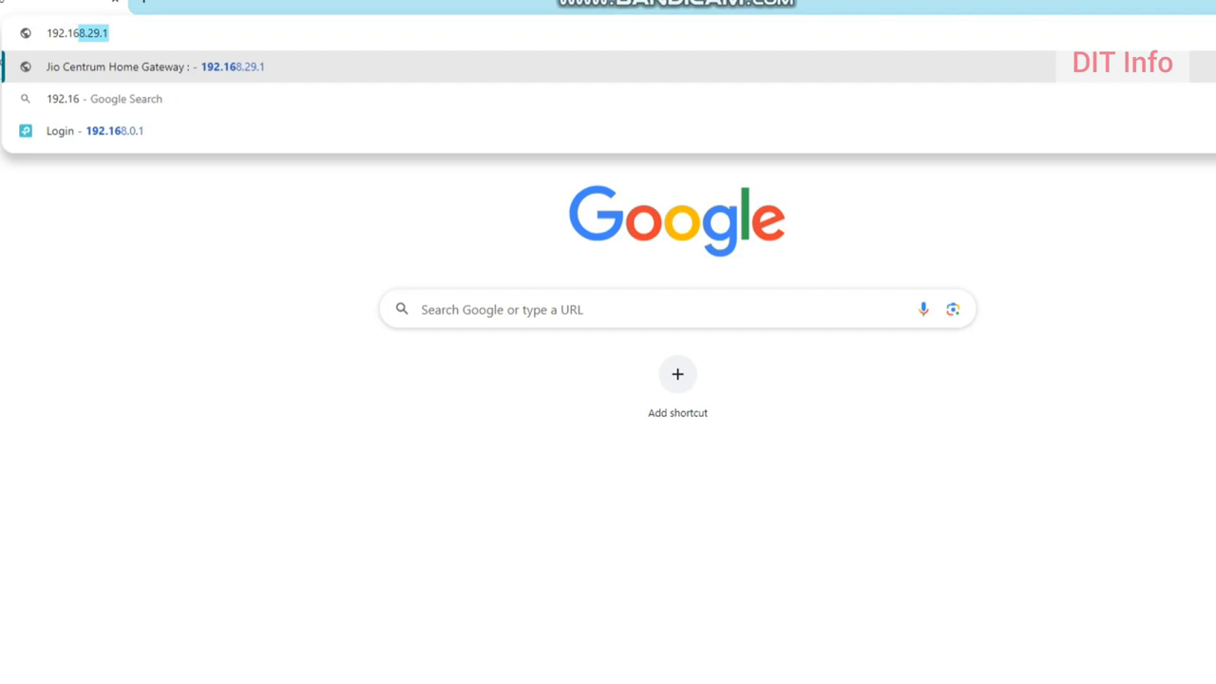
{"action": "type", "text": "8.0.1"}
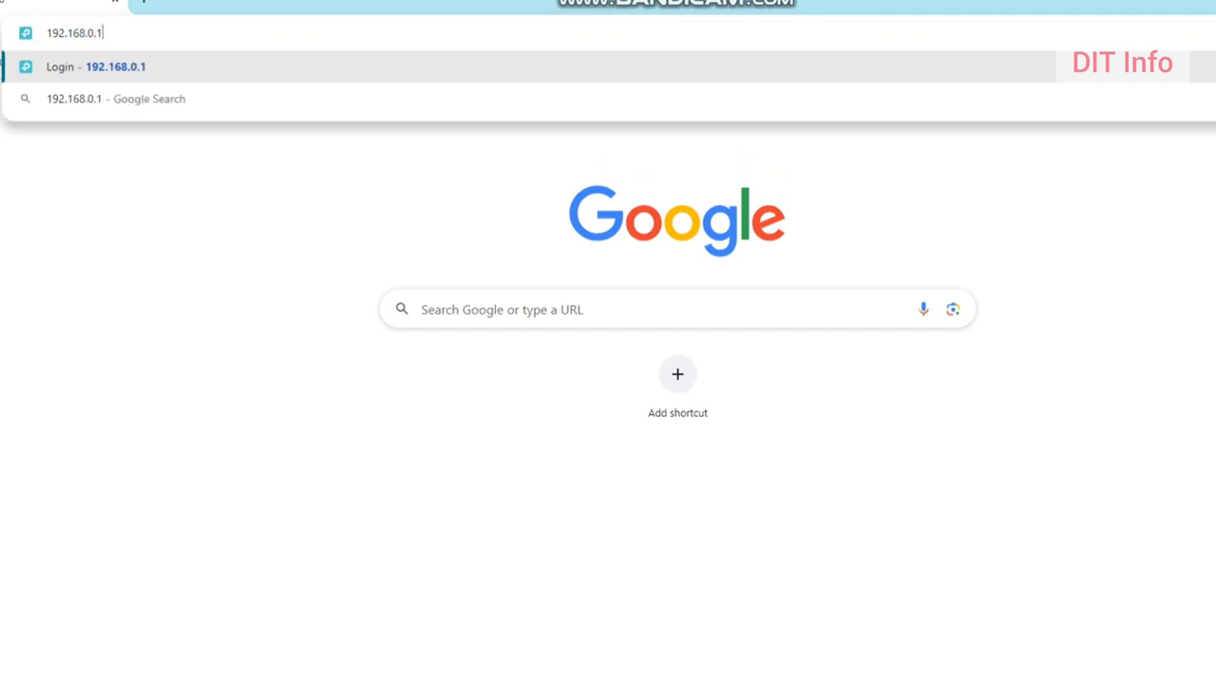
{"action": "key", "text": "Return"}
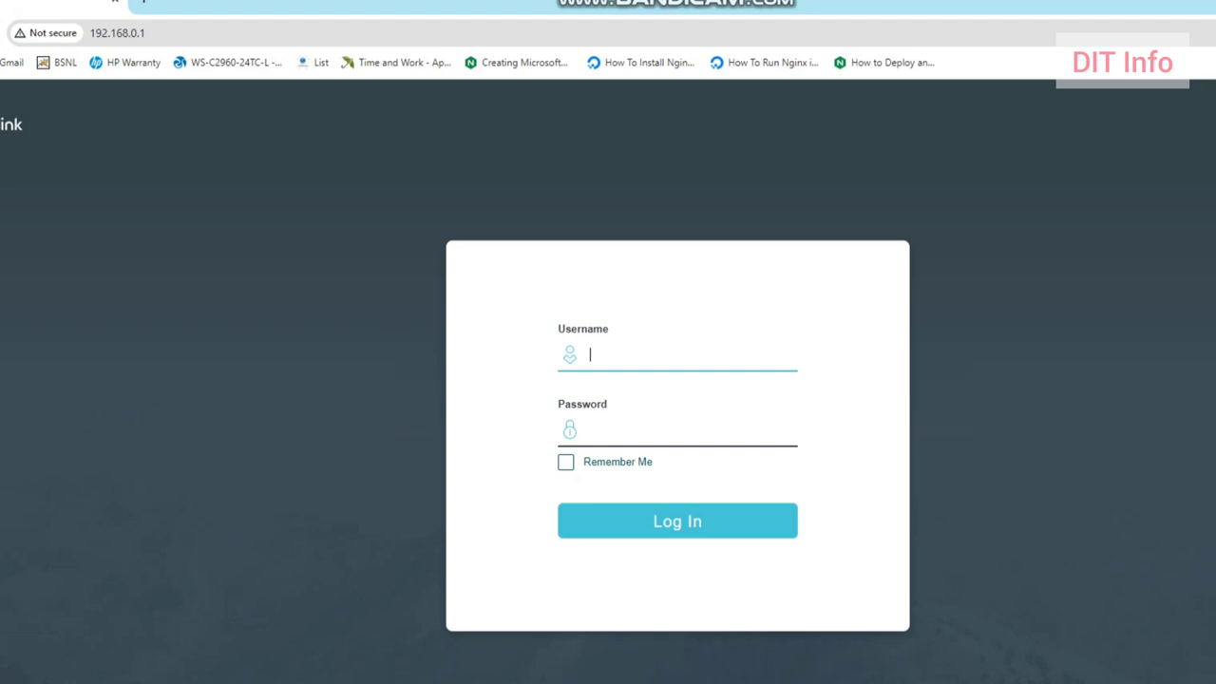
Step: Try signing in with username 'Admin' and the admin password
{"action": "type", "text": "Admin"}
{"action": "key", "text": "Tab"}
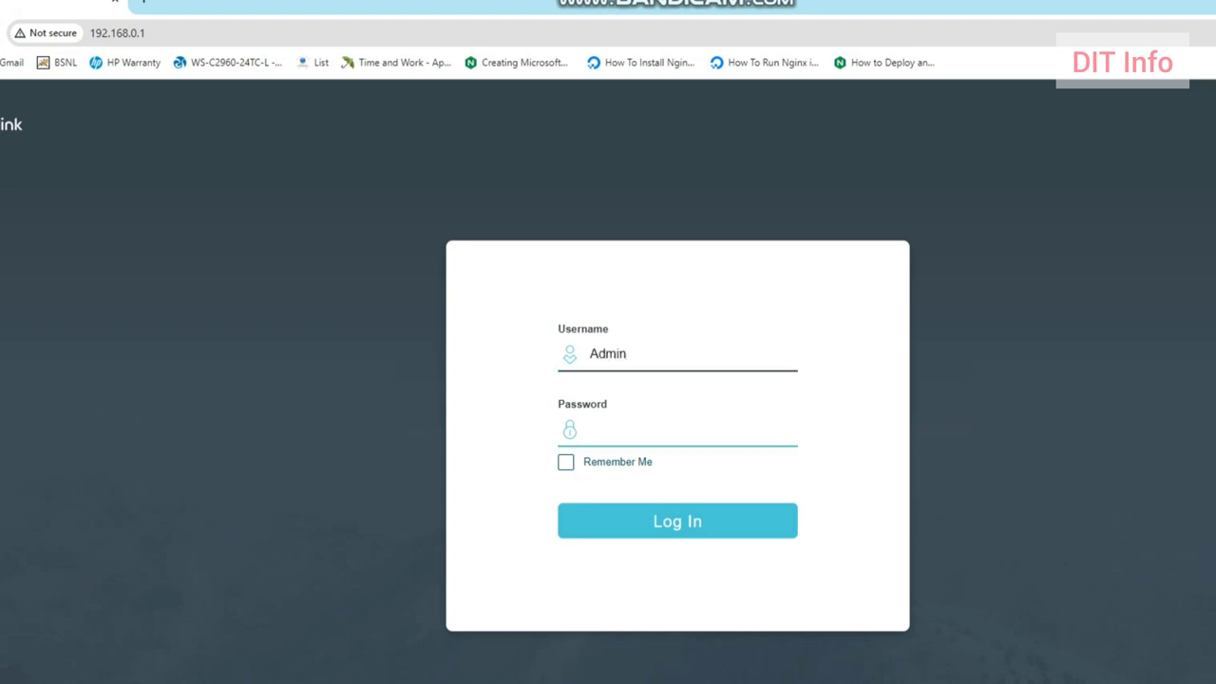
{"action": "type", "text": "admin"}
{"action": "key", "text": "Return"}
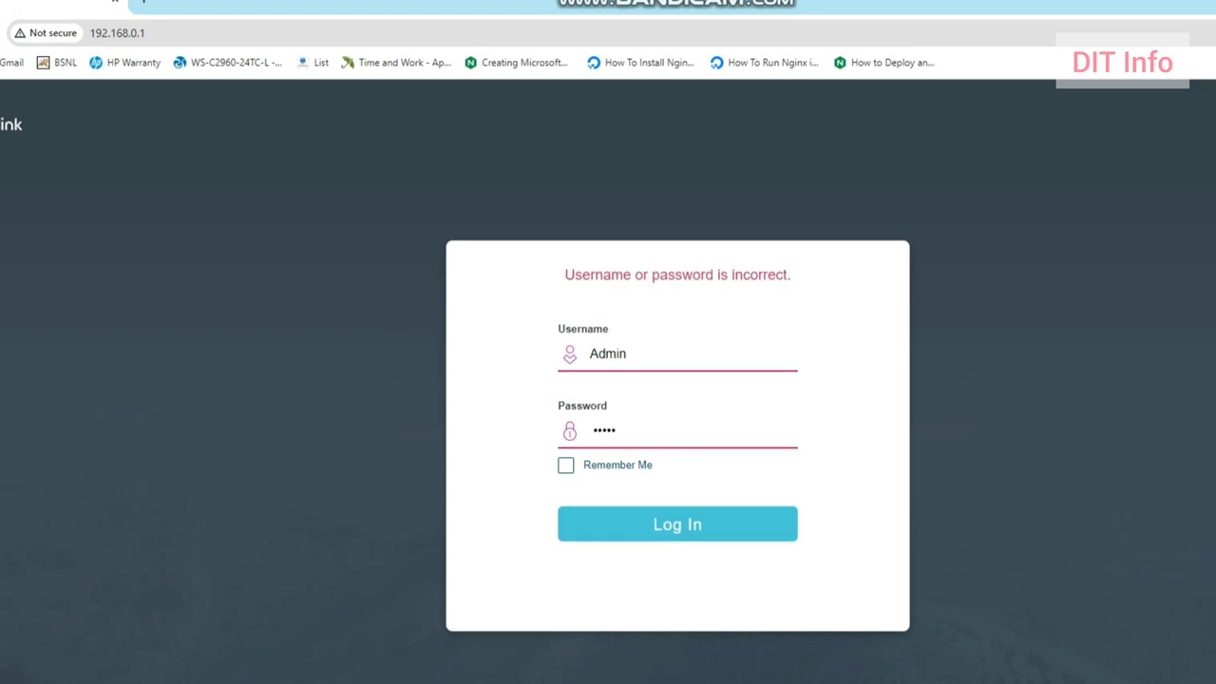
Step: After the rejection, retype the username in lowercase as 'admin' and return to the password field
{"action": "key", "text": "shift+Tab"}
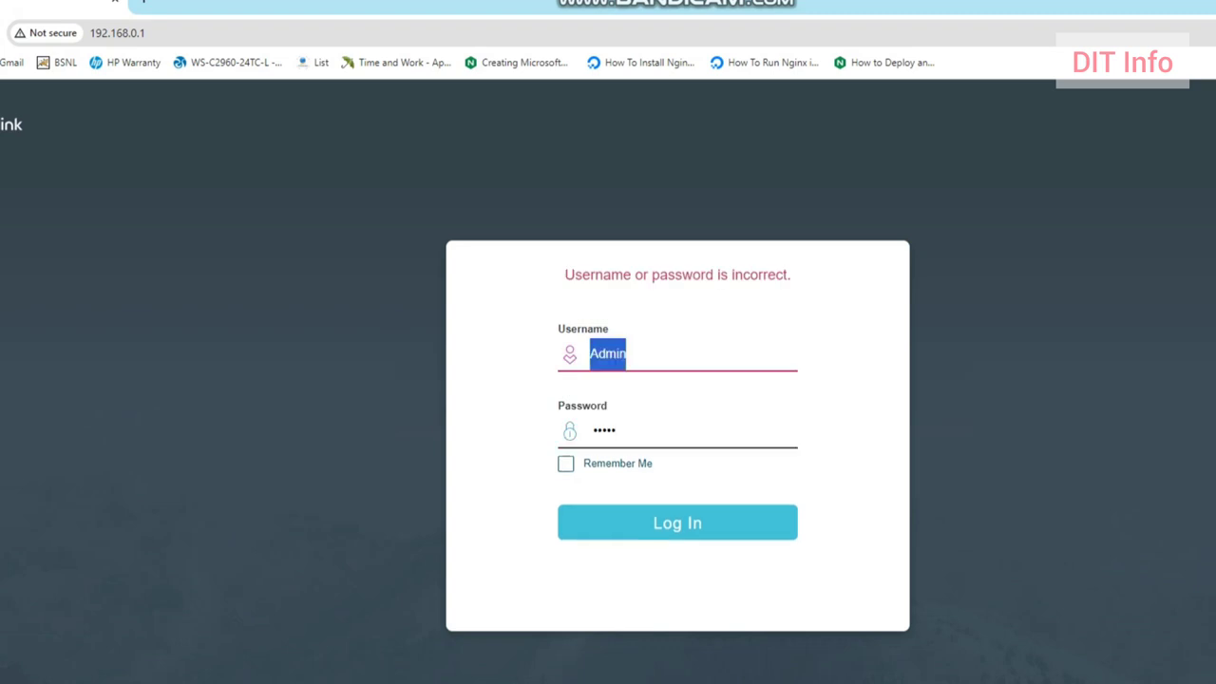
{"action": "type", "text": "admin"}
{"action": "key", "text": "Tab"}
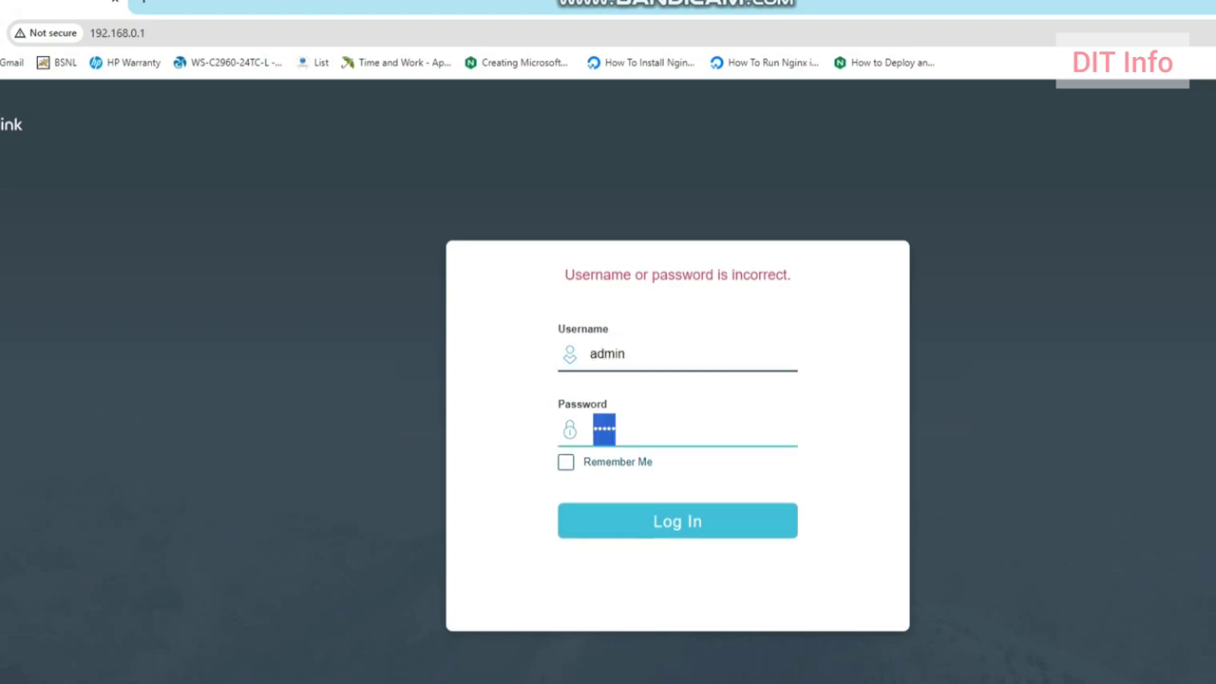
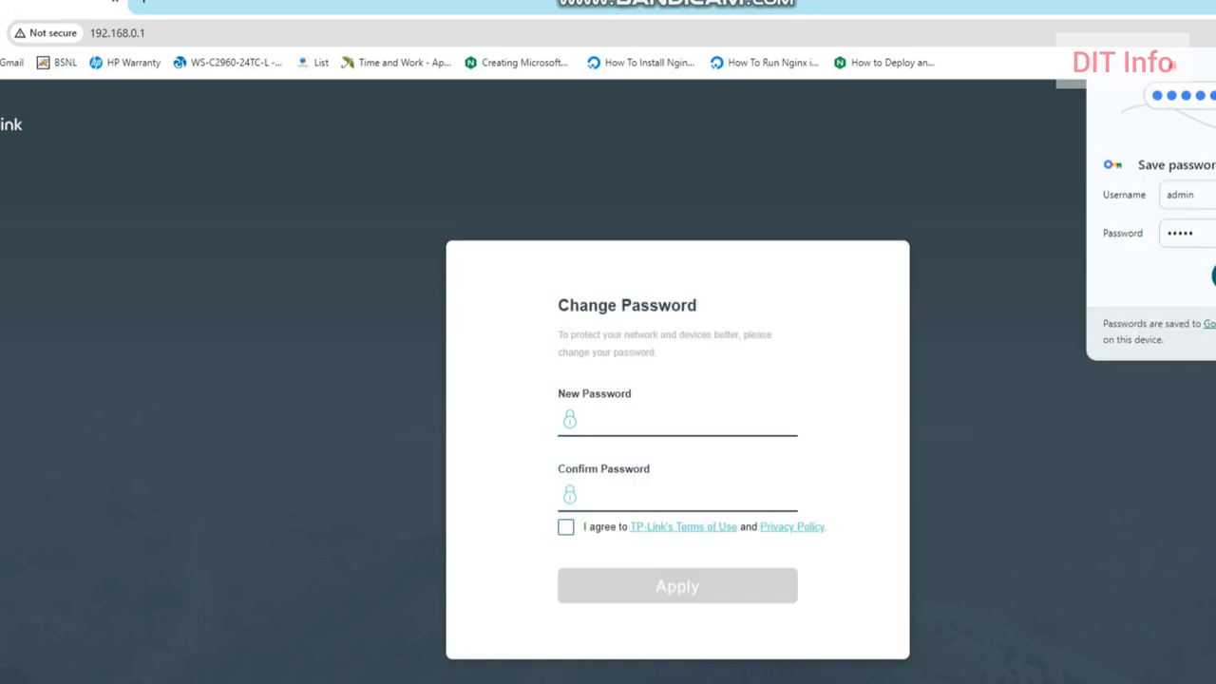
Step: Enter and confirm the new admin password, correcting a typo, and accept TP-Link's Terms of Use
{"action": "key", "text": "Tab"}
{"action": "key", "text": "Tab"}
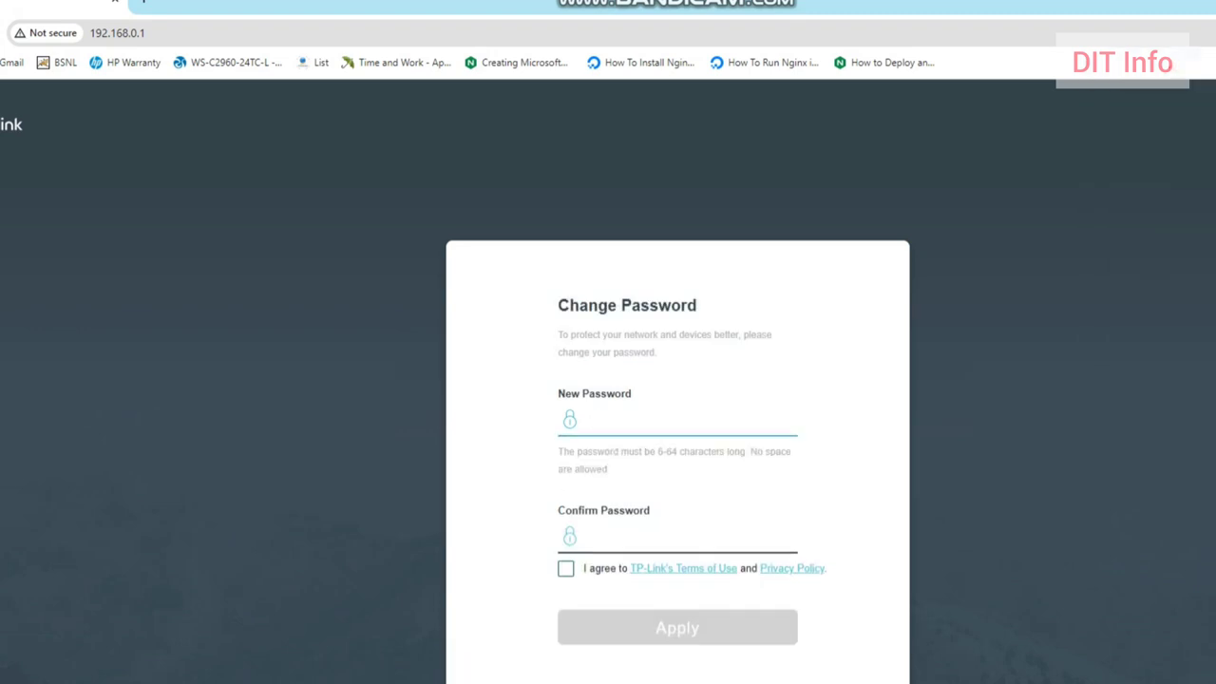
{"action": "type", "text": "•••••••"}
{"action": "key", "text": "BackSpace"}
{"action": "key", "text": "BackSpace"}
{"action": "key", "text": "BackSpace"}
{"action": "key", "text": "BackSpace"}
{"action": "key", "text": "BackSpace"}
{"action": "key", "text": "BackSpace"}
{"action": "key", "text": "BackSpace"}
{"action": "type", "text": "•••••••••••••••"}
{"action": "key", "text": "Tab"}
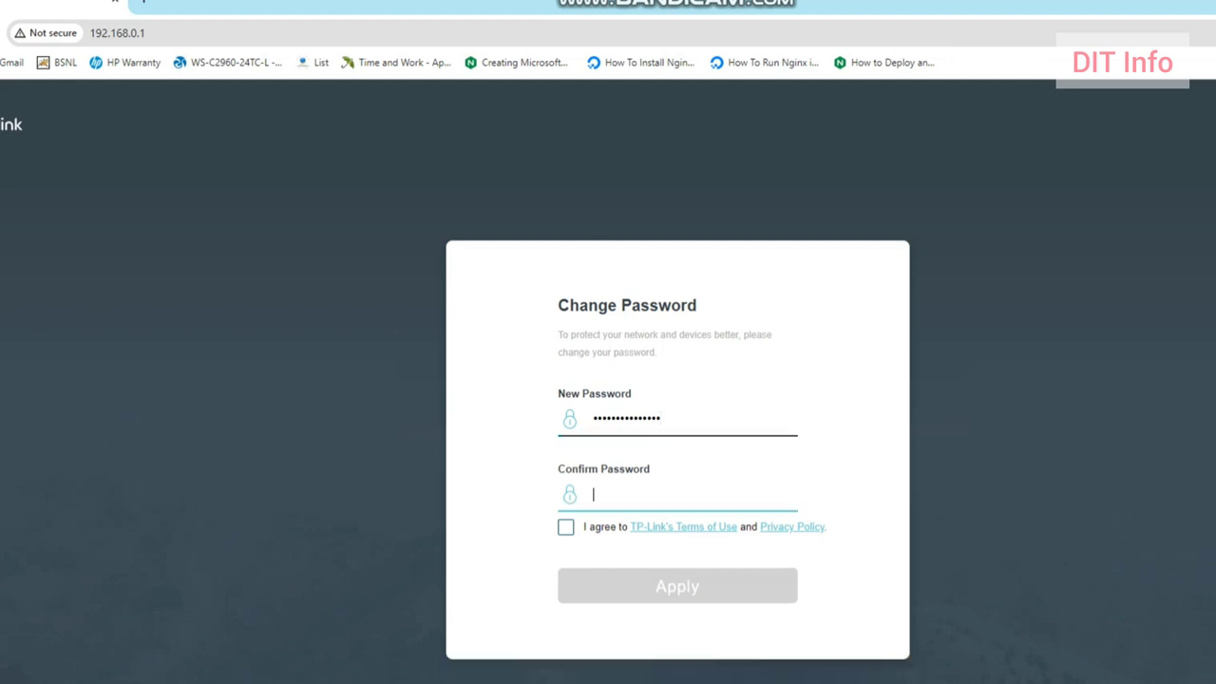
{"action": "type", "text": "•••••••••••••••"}
{"action": "left_click", "coordinate": [566, 527]}
Step: Apply the new password, synchronize the switch time with the PC's clock, and open Device Description
{"action": "left_click", "coordinate": [678, 586]}
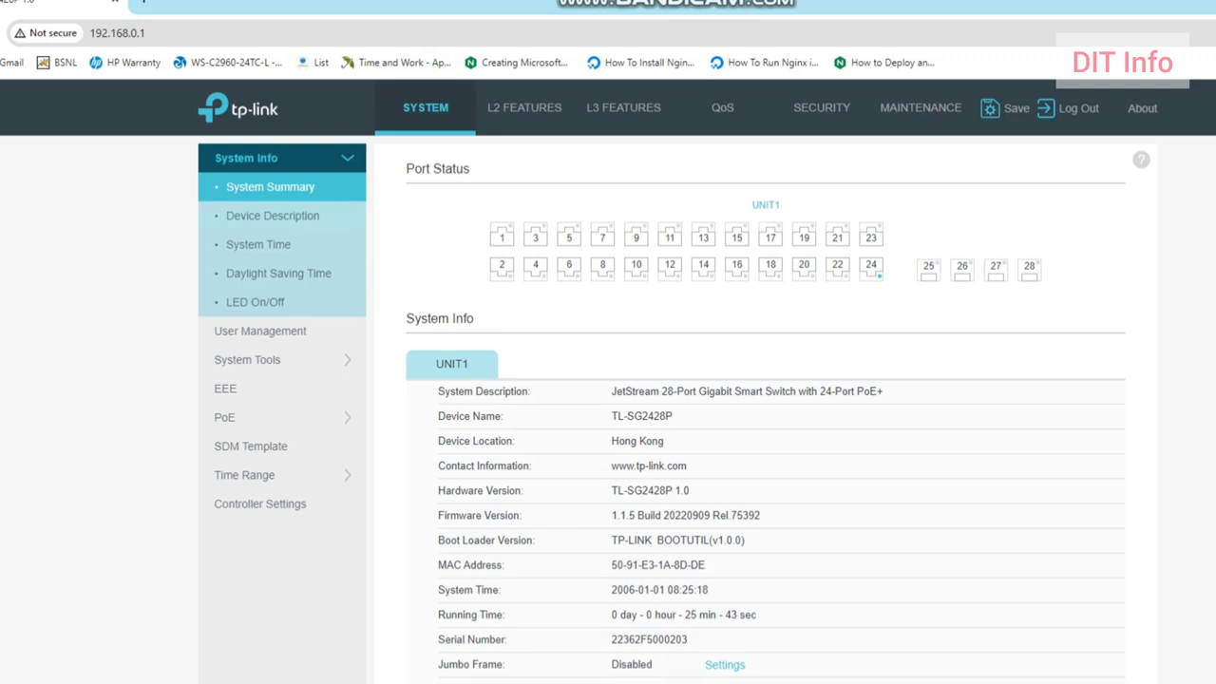
{"action": "left_click", "coordinate": [258, 245]}
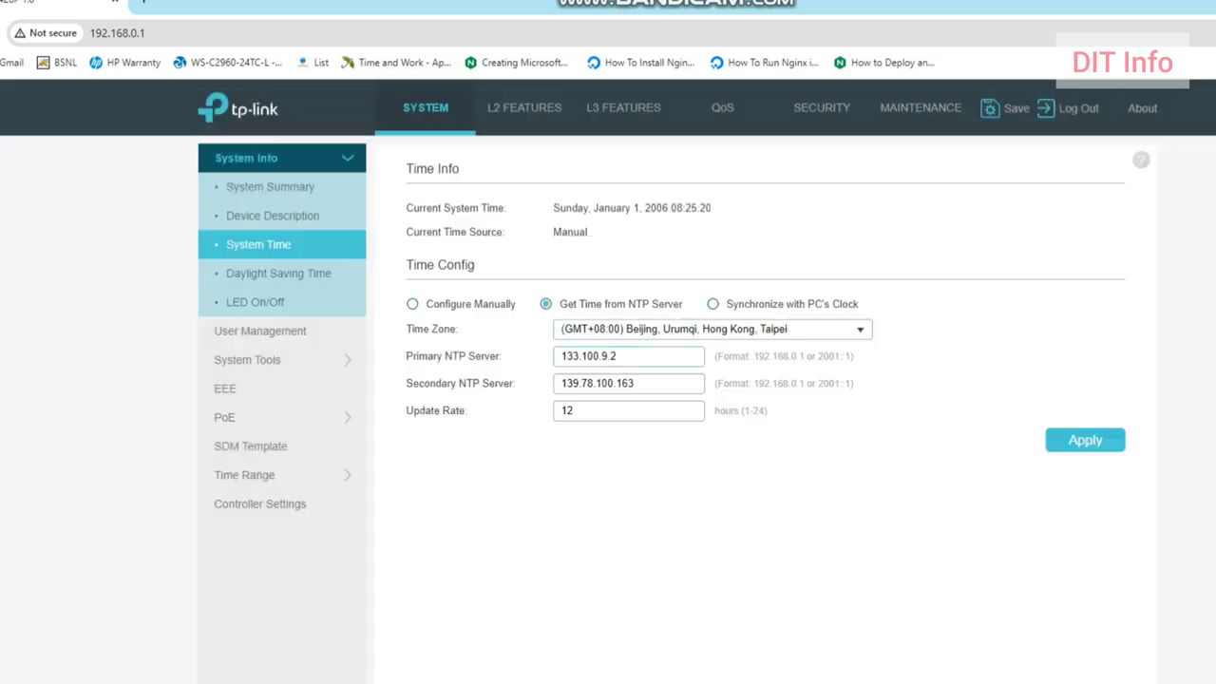
{"action": "left_click", "coordinate": [700, 329]}
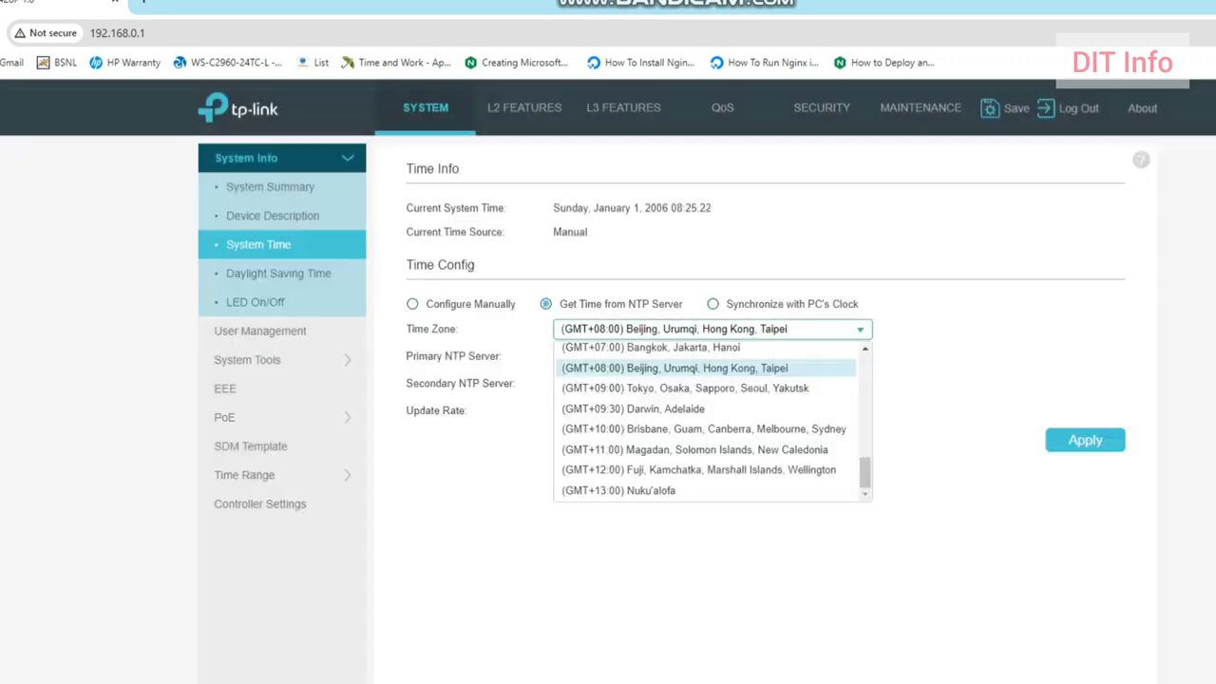
{"action": "left_click", "coordinate": [700, 328]}
{"action": "left_click", "coordinate": [771, 304]}
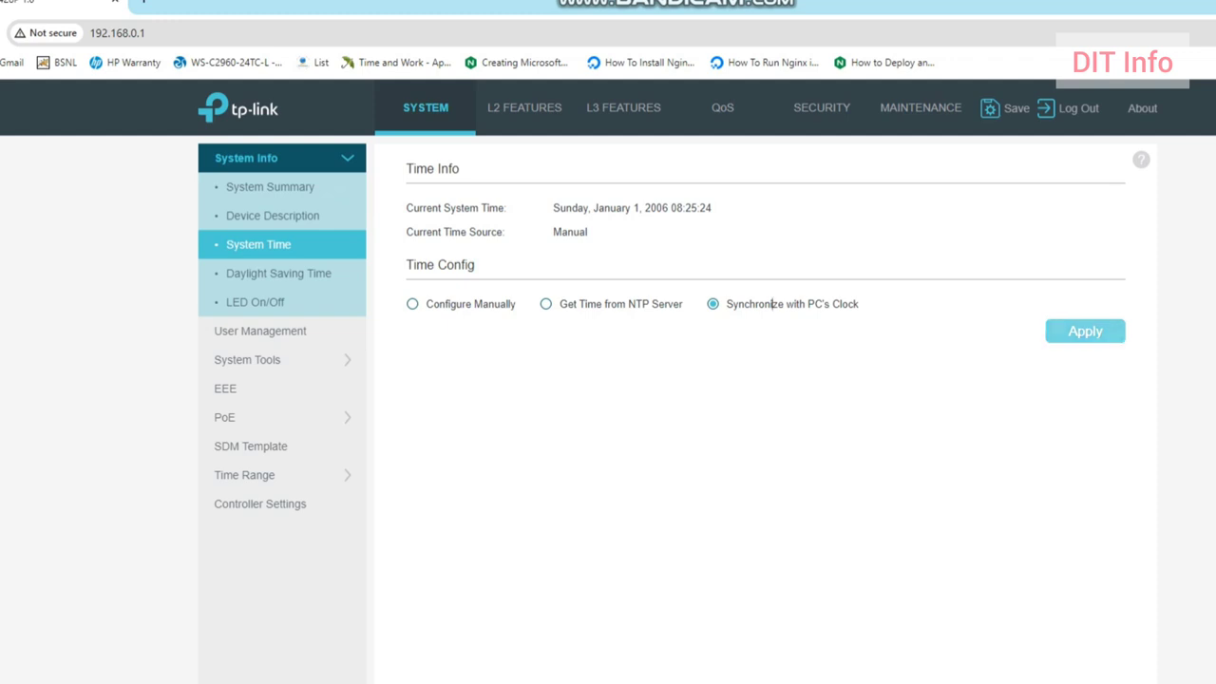
{"action": "left_click", "coordinate": [1085, 331]}
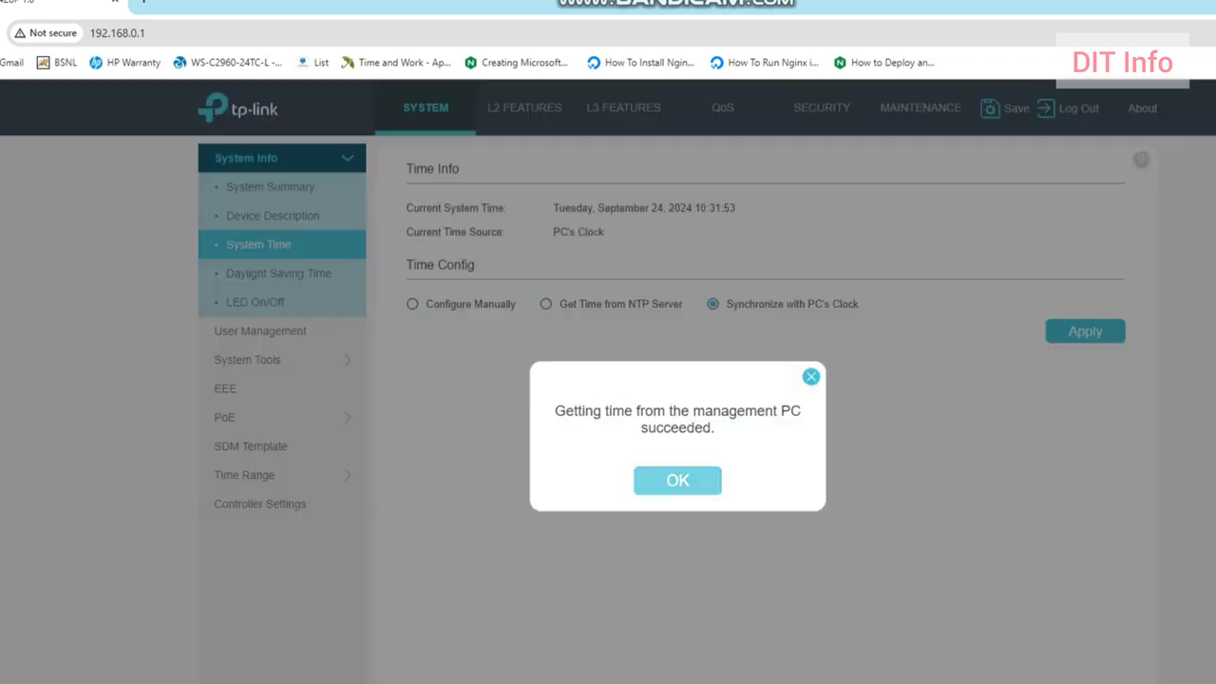
{"action": "left_click", "coordinate": [677, 481]}
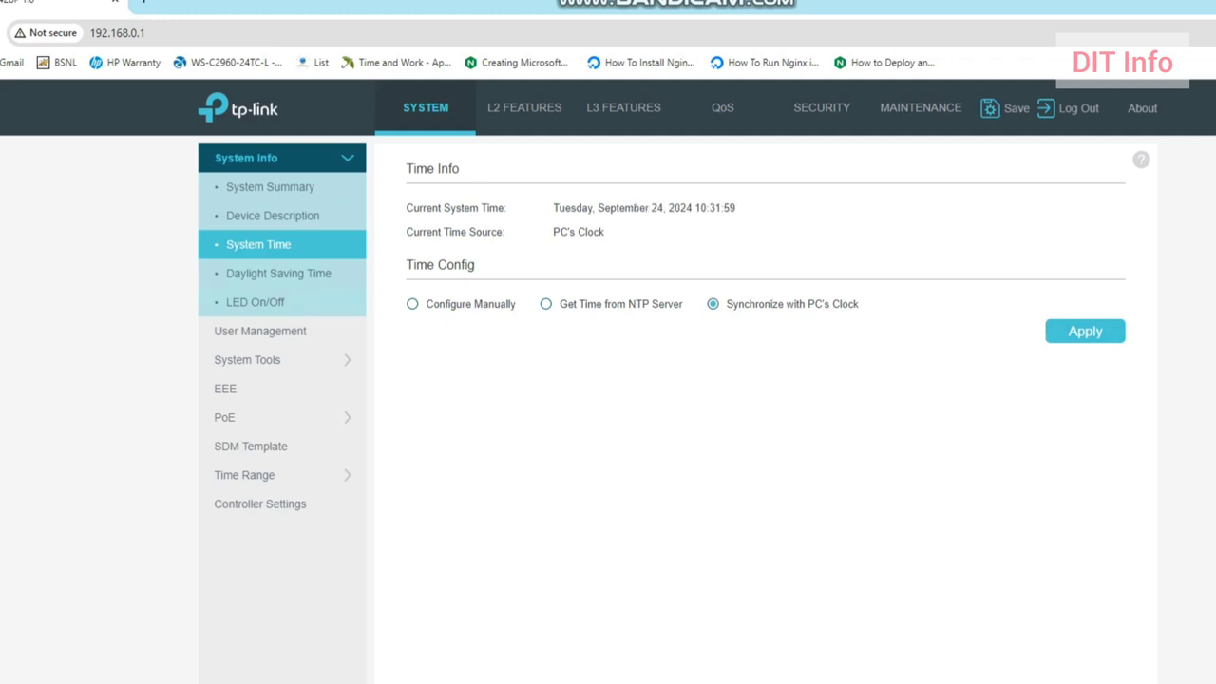
{"action": "left_click", "coordinate": [272, 215]}
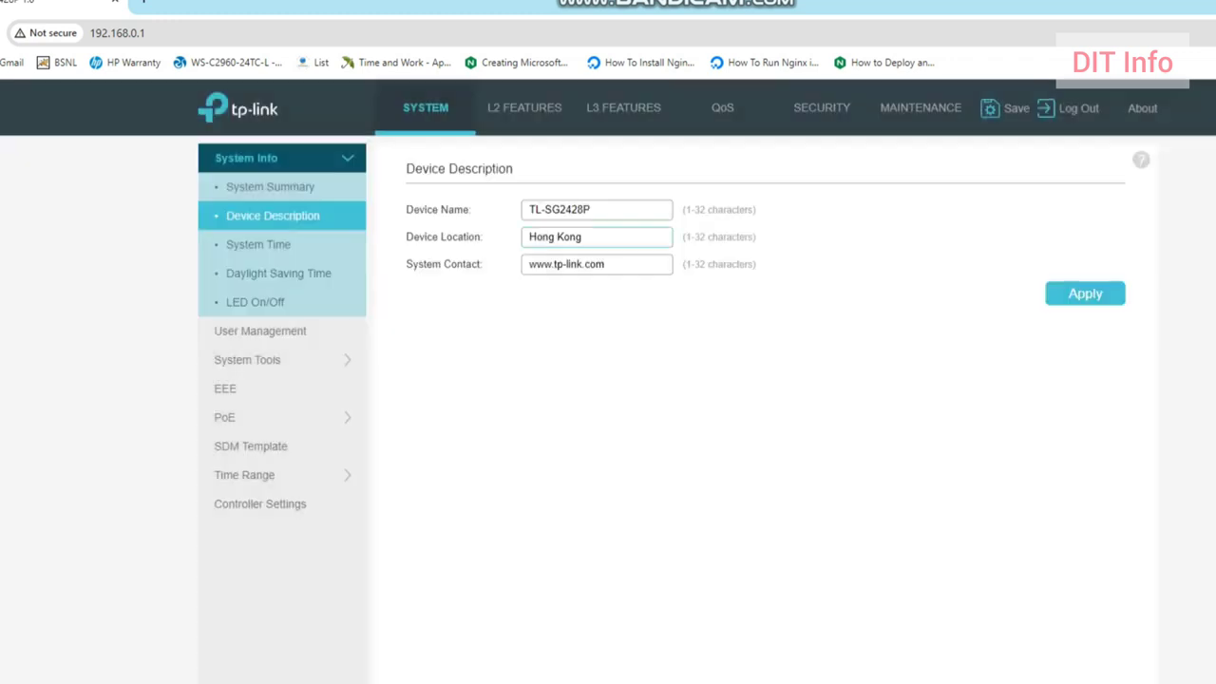
Step: Replace the device location Hong Kong with 'Mangalore' and apply it
{"action": "key", "text": "ctrl+a"}
{"action": "type", "text": "Mangalore"}
{"action": "left_click", "coordinate": [1118, 294]}
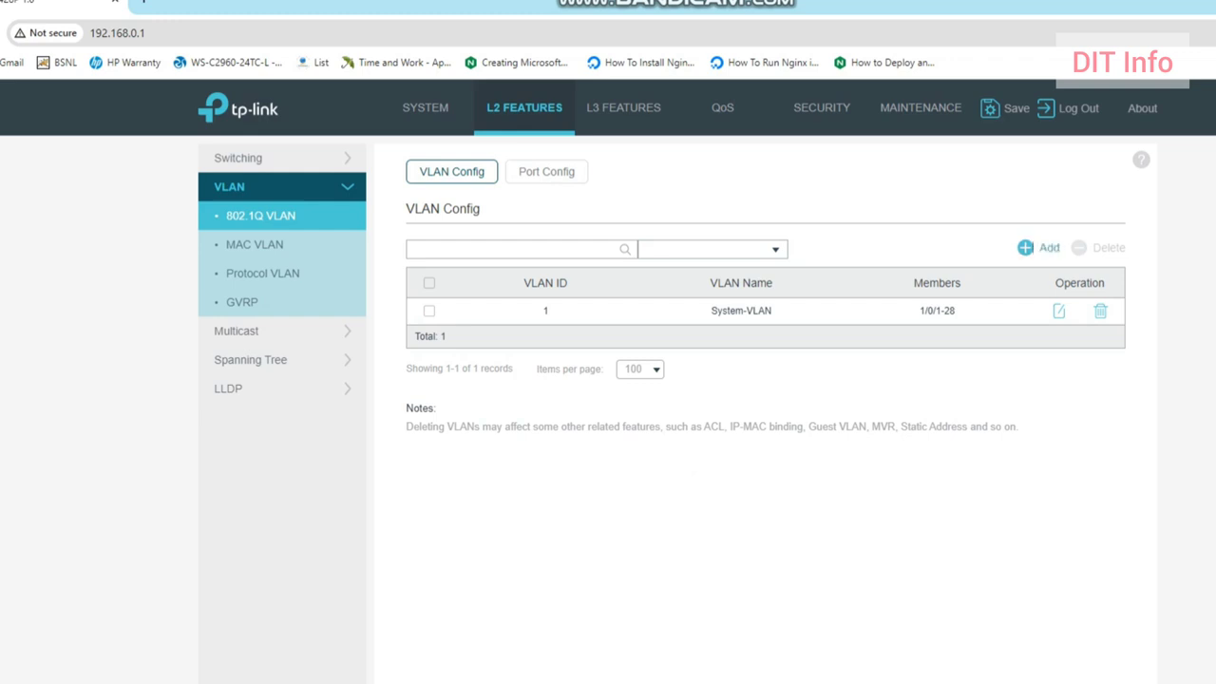
Step: Add VLAN 10 named 'voice' with untagged ports 1/0/1 and 1/0/3
{"action": "left_click", "coordinate": [1038, 247]}
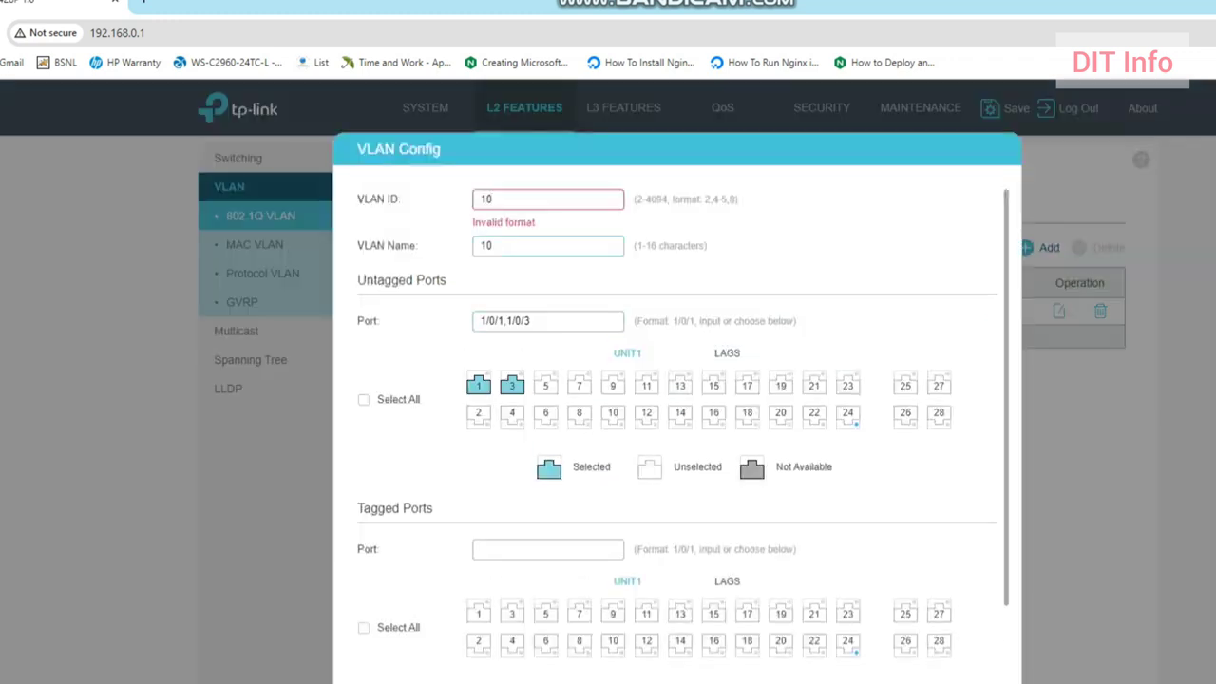
{"action": "key", "text": "Tab"}
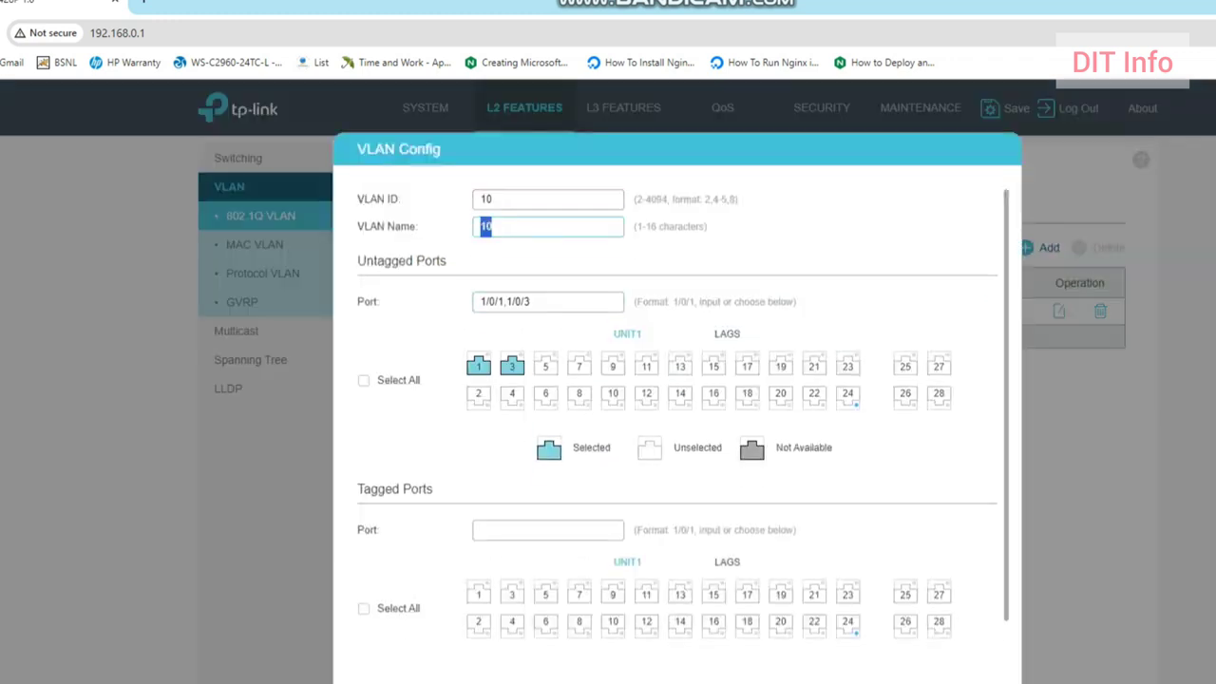
{"action": "type", "text": "voice"}
{"action": "key", "text": "Return"}
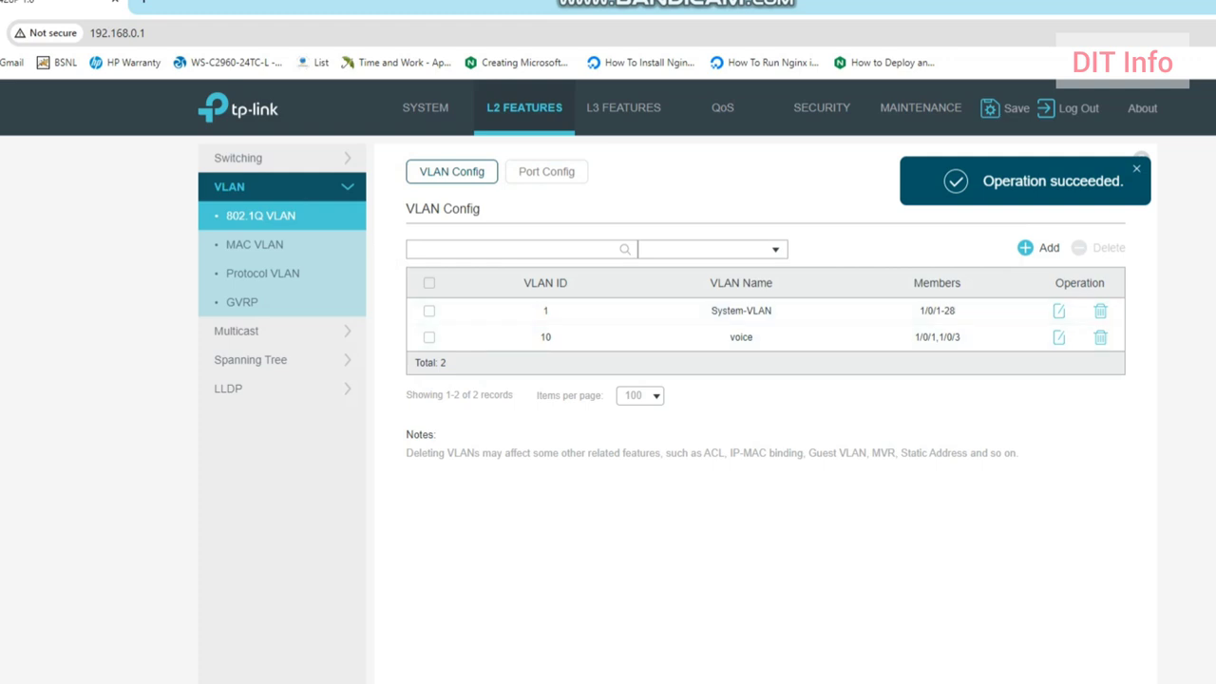
{"action": "left_click", "coordinate": [1041, 247]}
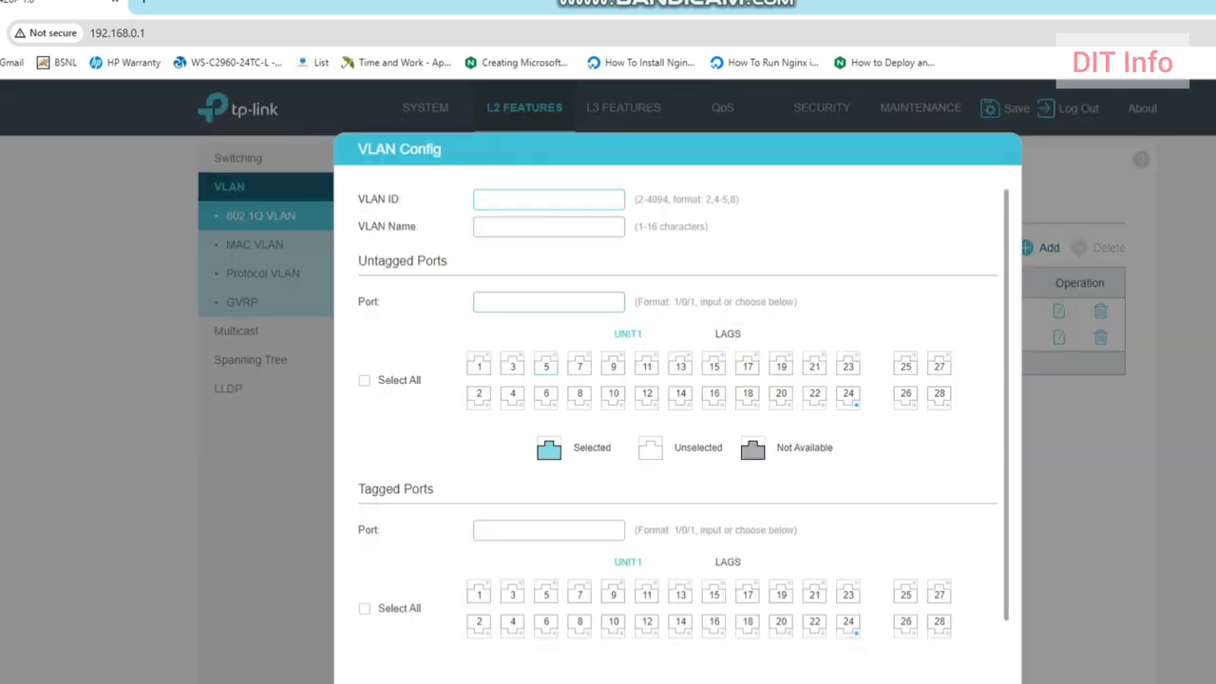
Step: Enter VLAN ID 20 named 'data' and mark odd ports 5 through 23 as untagged members
{"action": "type", "text": "20"}
{"action": "type", "text": "data"}
{"action": "left_click", "coordinate": [546, 366]}
{"action": "left_click", "coordinate": [579, 366]}
{"action": "left_click", "coordinate": [613, 366]}
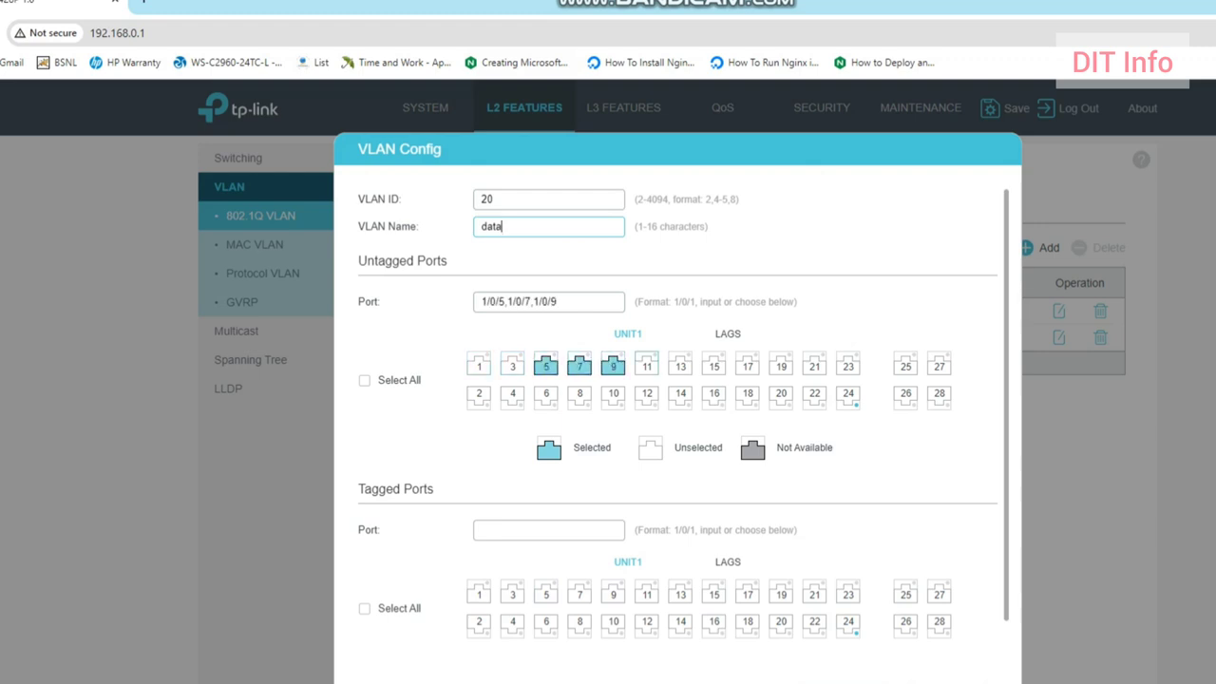
{"action": "left_click", "coordinate": [646, 366]}
{"action": "left_click", "coordinate": [680, 366]}
{"action": "left_click", "coordinate": [714, 366]}
{"action": "left_click", "coordinate": [748, 366]}
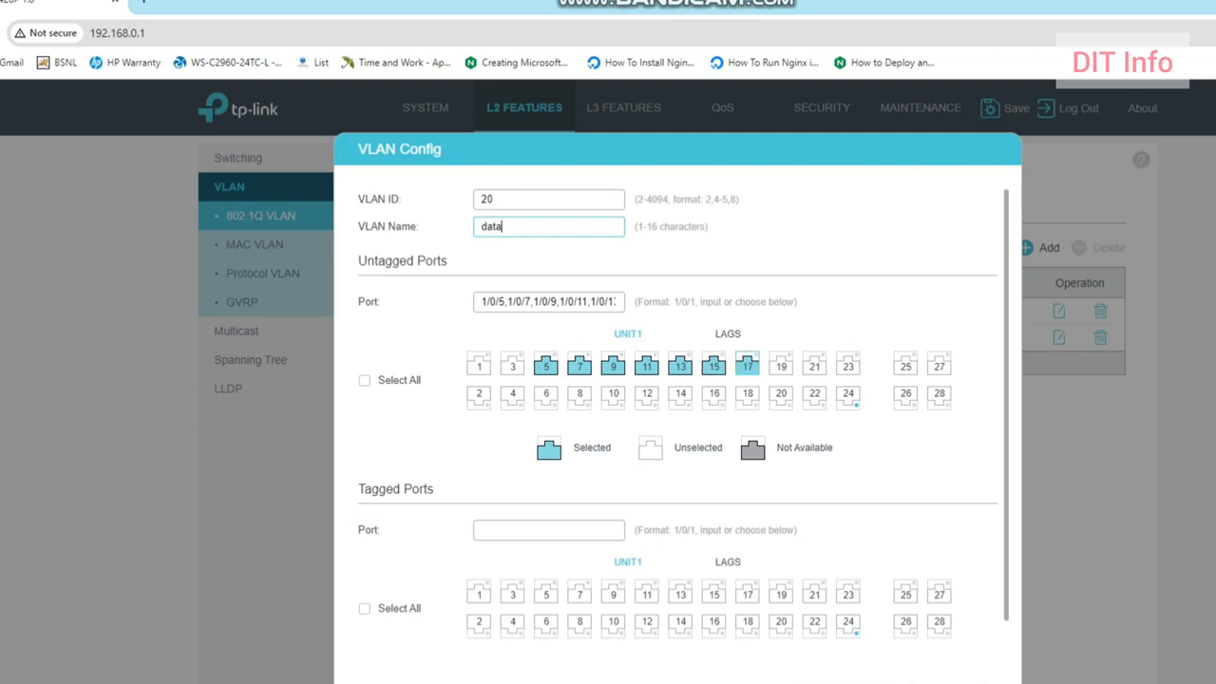
{"action": "left_click", "coordinate": [780, 366]}
{"action": "left_click", "coordinate": [813, 366]}
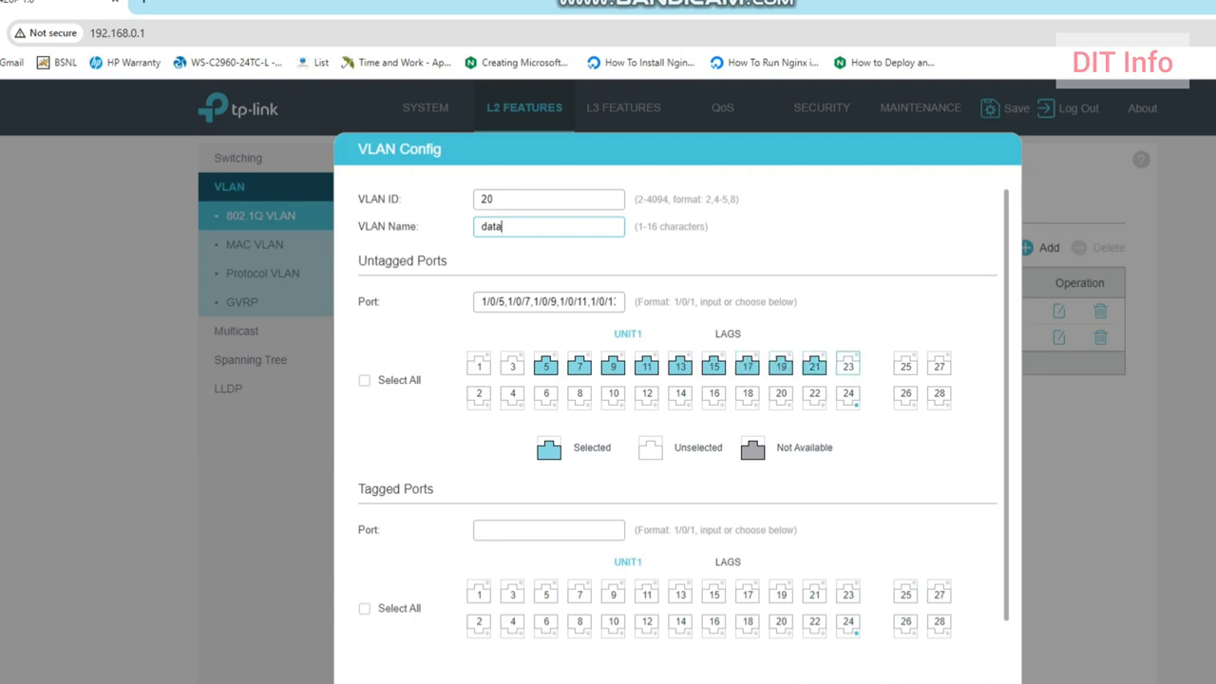
{"action": "left_click", "coordinate": [848, 365]}
Step: Add even ports 2–20 untagged, swap port 23 for port 22, and create the data VLAN
{"action": "left_click", "coordinate": [479, 393]}
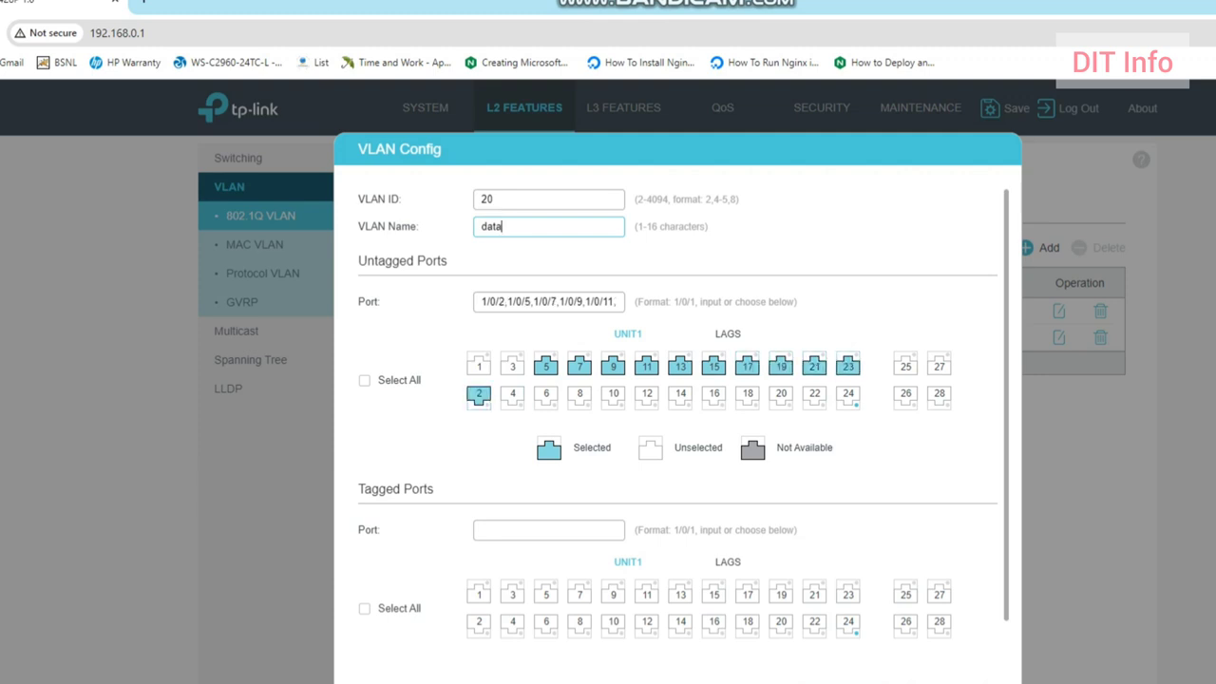
{"action": "left_click", "coordinate": [512, 393]}
{"action": "left_click", "coordinate": [546, 394]}
{"action": "left_click", "coordinate": [580, 393]}
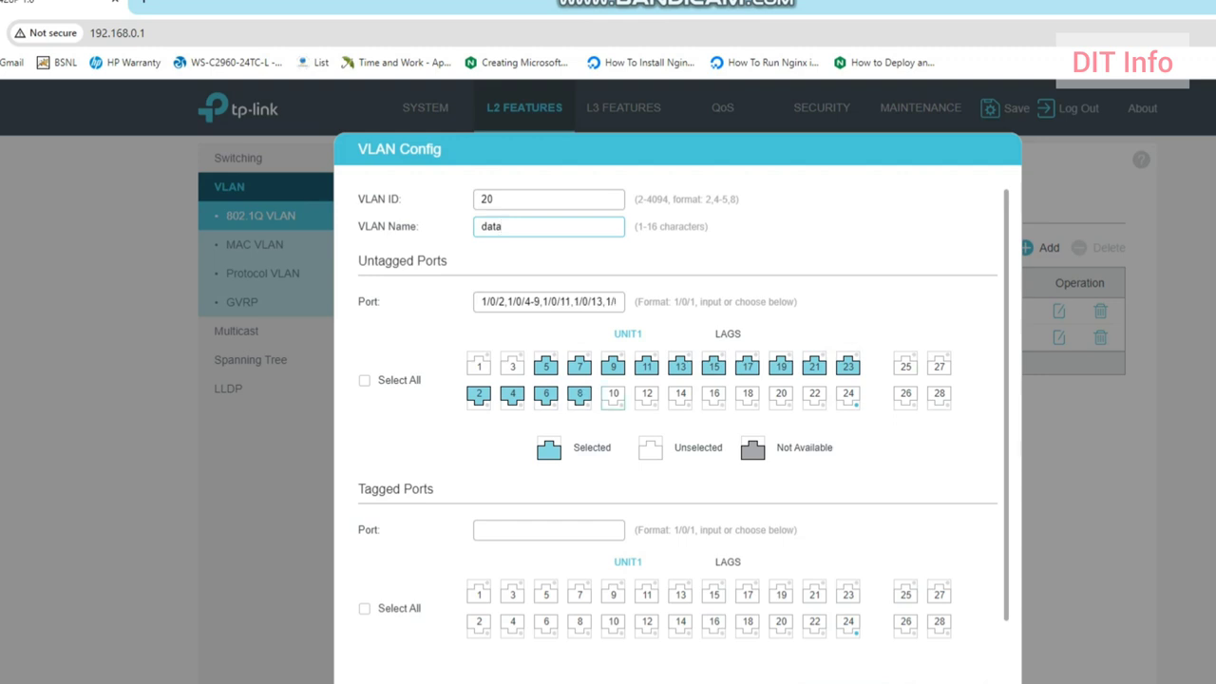
{"action": "left_click", "coordinate": [612, 393]}
{"action": "left_click", "coordinate": [646, 394]}
{"action": "left_click", "coordinate": [680, 393]}
{"action": "left_click", "coordinate": [713, 393]}
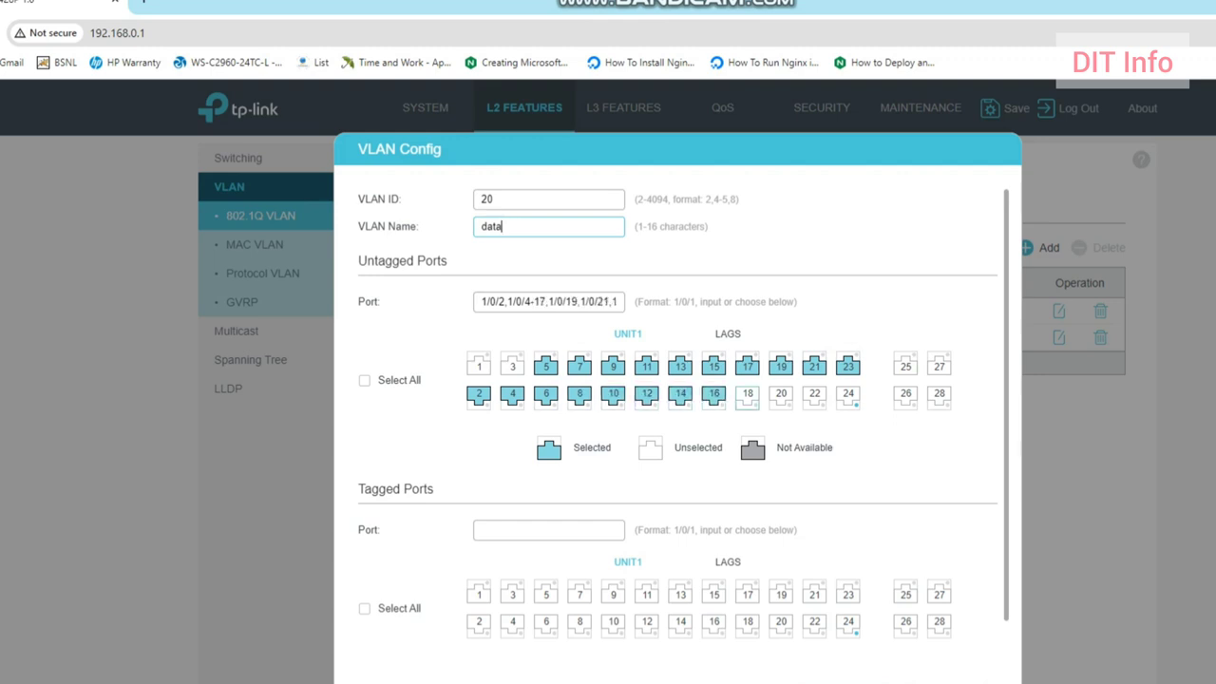
{"action": "left_click", "coordinate": [747, 393]}
{"action": "left_click", "coordinate": [780, 393]}
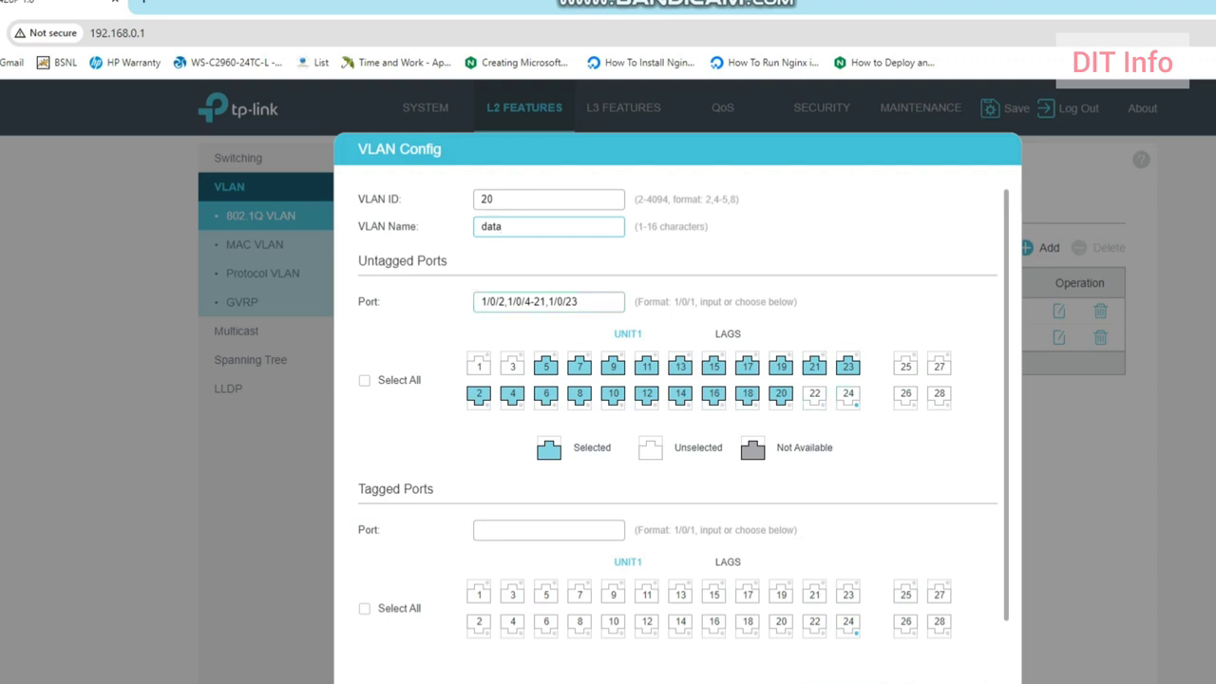
{"action": "left_click", "coordinate": [848, 365]}
{"action": "left_click", "coordinate": [814, 396]}
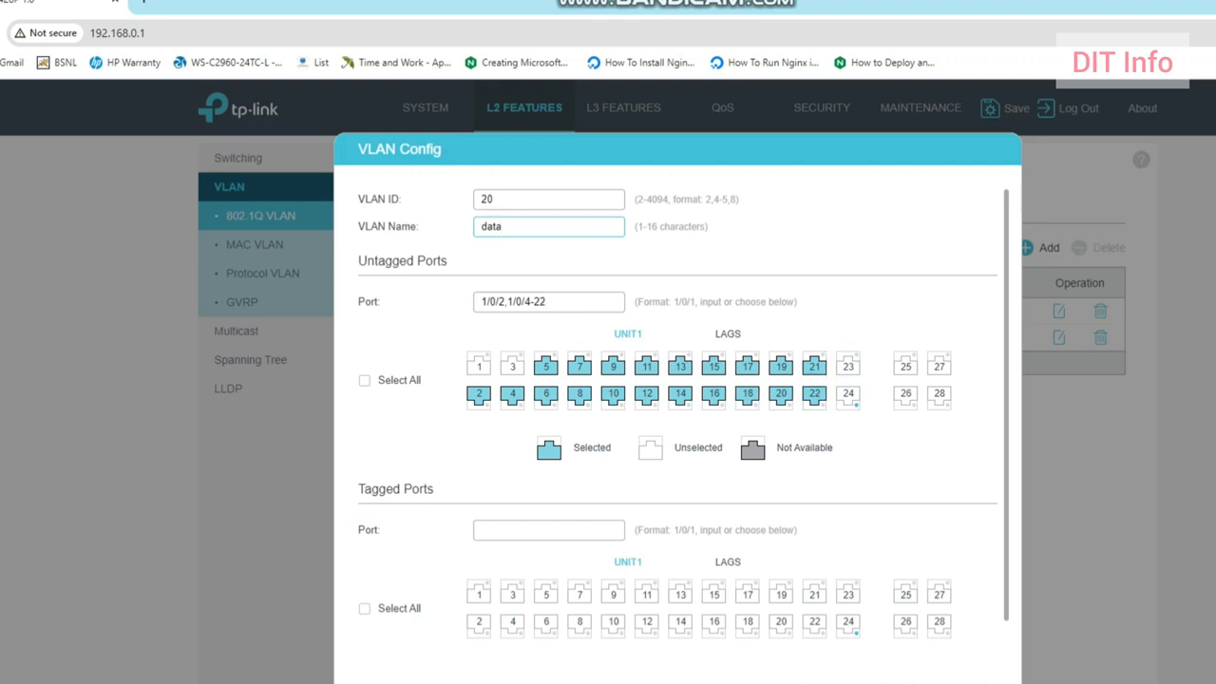
{"action": "left_click", "coordinate": [959, 682]}
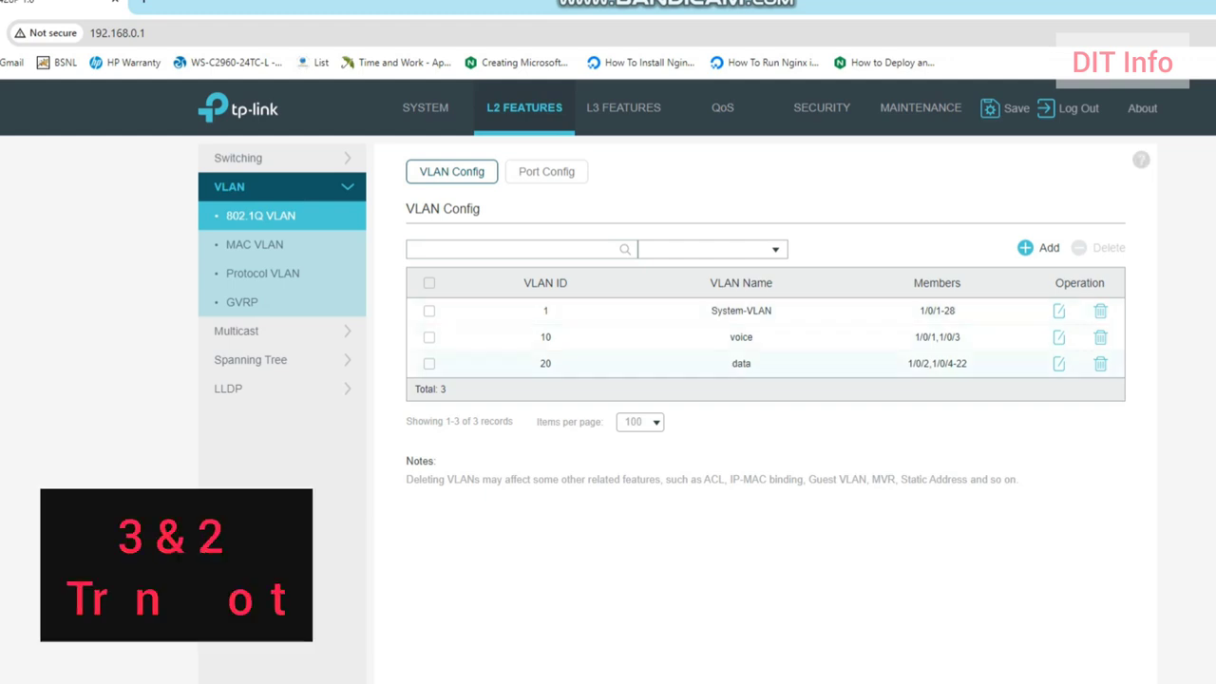
Step: Make ports 23–24 tagged trunk members and give the voice VLAN port 2 instead of port 3
{"action": "left_click", "coordinate": [1059, 364]}
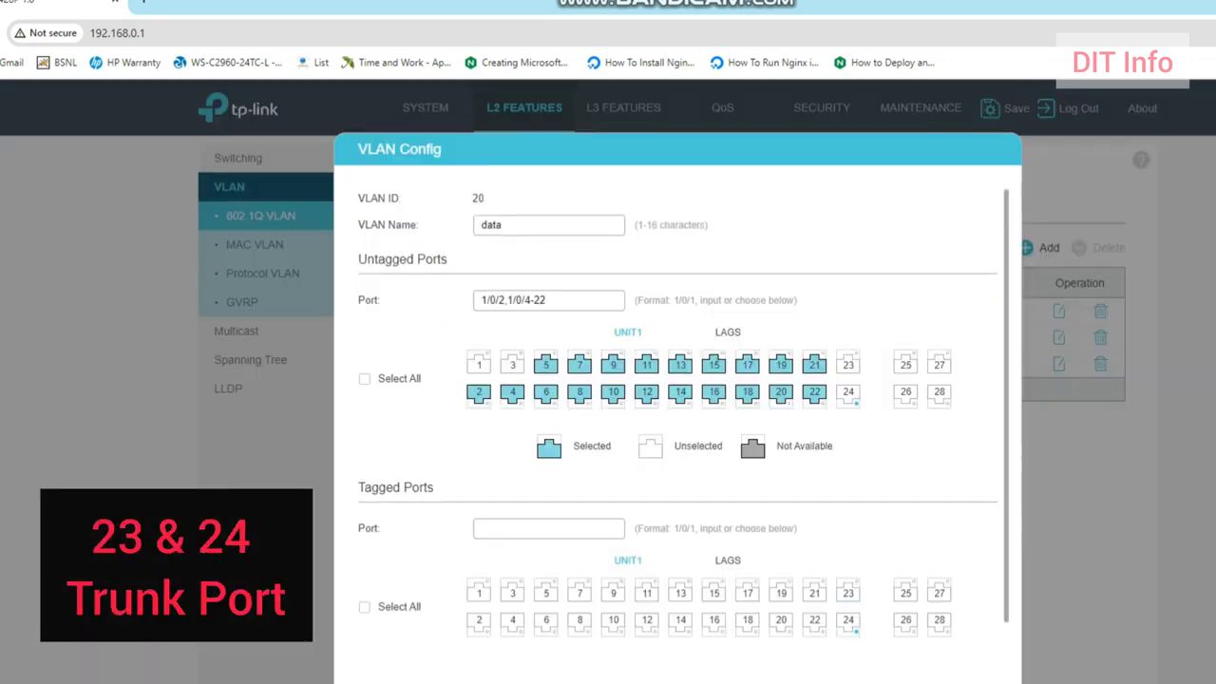
{"action": "left_click", "coordinate": [848, 591]}
{"action": "left_click", "coordinate": [848, 620]}
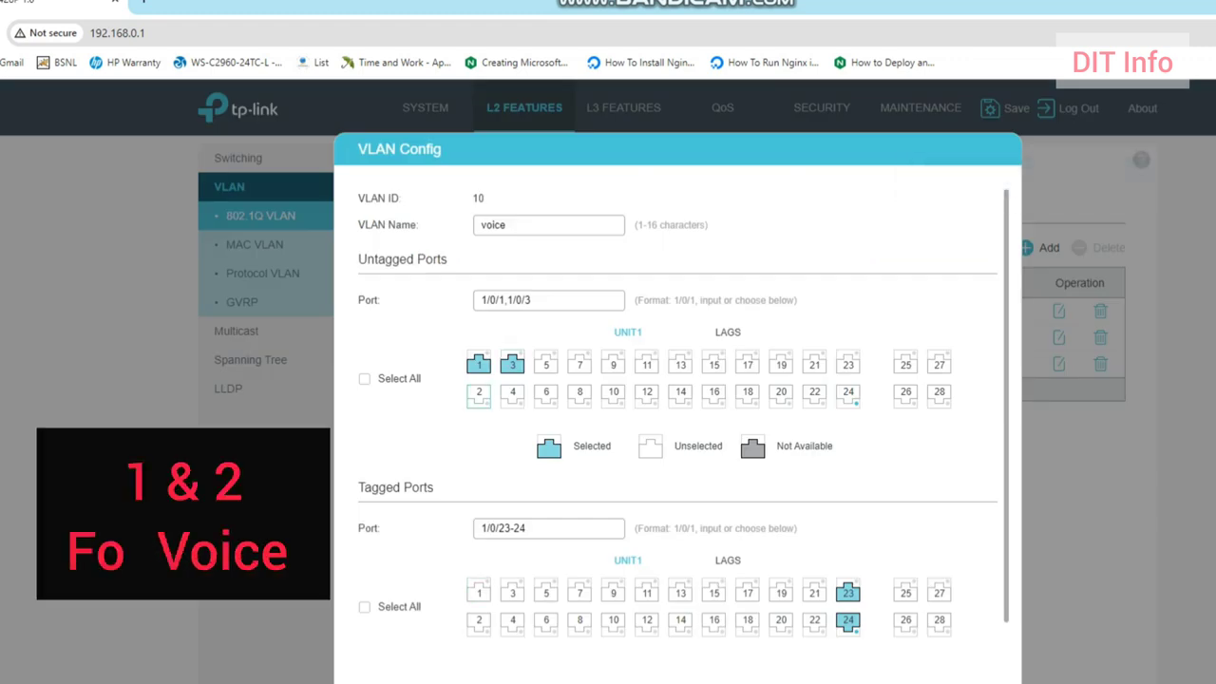
{"action": "left_click", "coordinate": [478, 395]}
{"action": "left_click", "coordinate": [512, 364]}
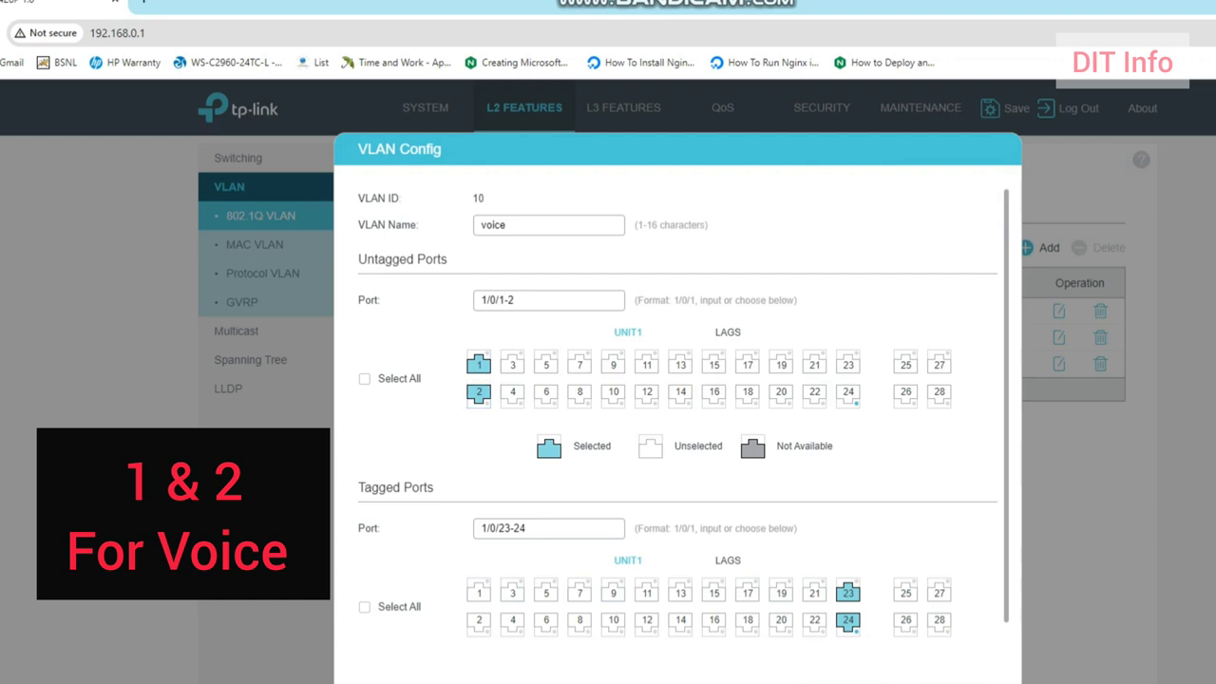
{"action": "left_click", "coordinate": [958, 682]}
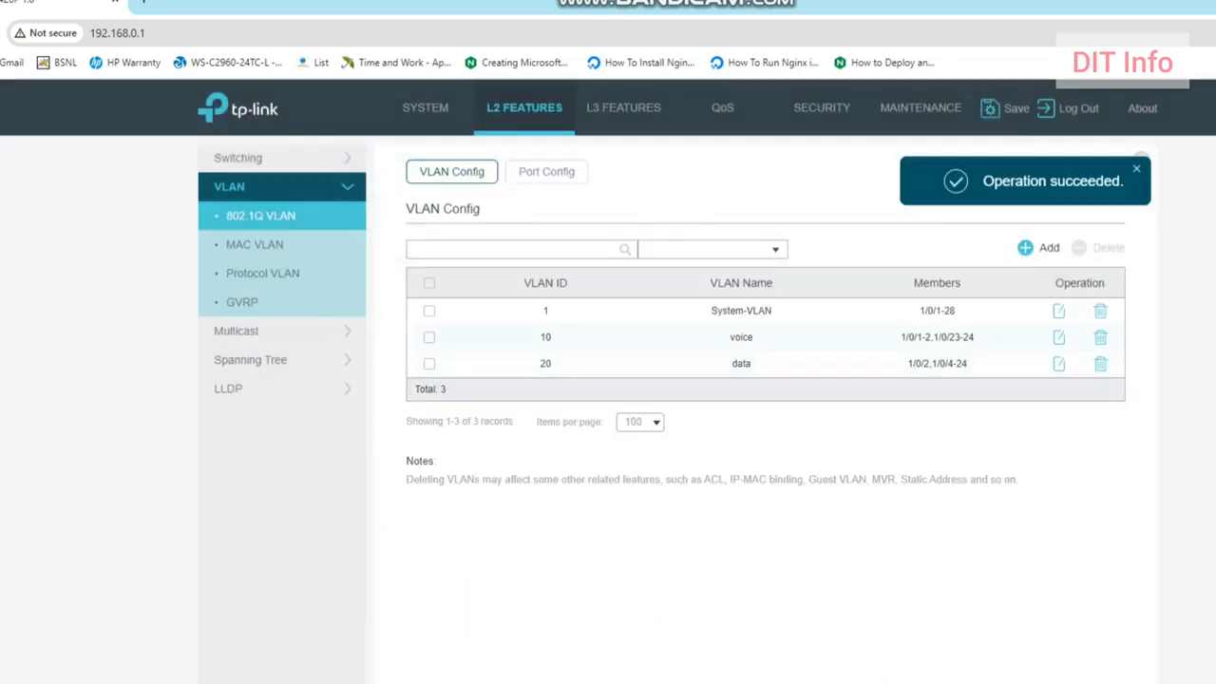
Step: Change the data VLAN's untagged ports to include port 3 instead of port 2, and save
{"action": "left_click", "coordinate": [1059, 364]}
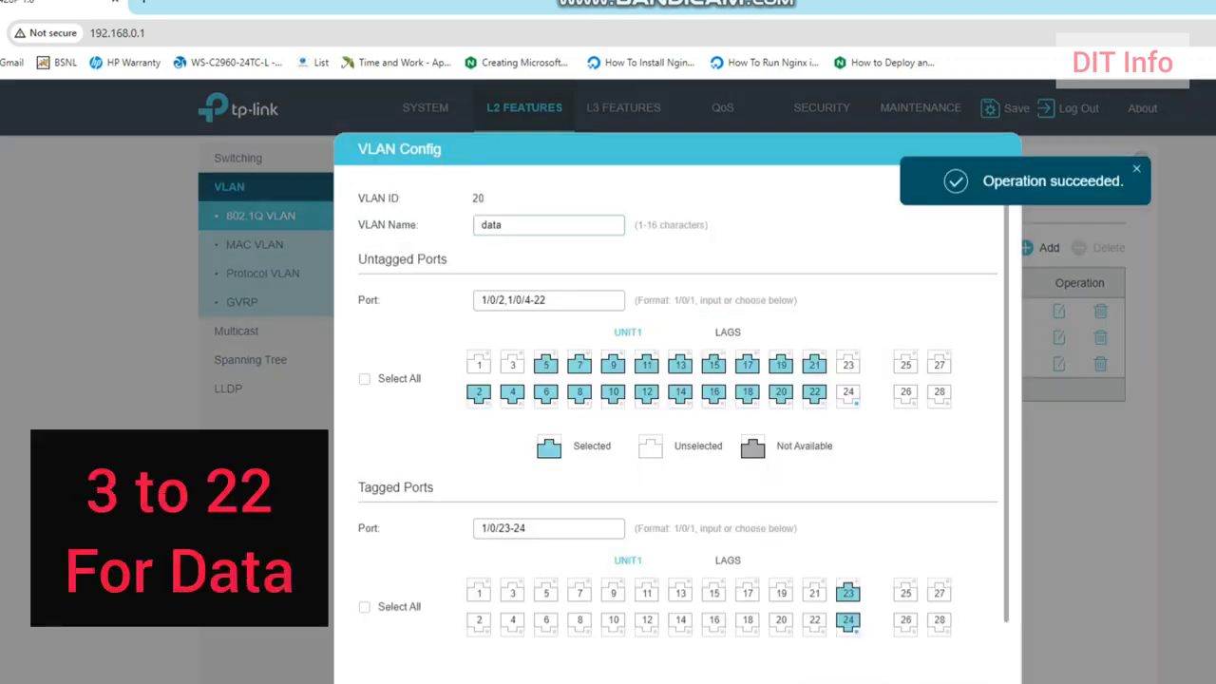
{"action": "left_click", "coordinate": [478, 391]}
{"action": "left_click", "coordinate": [512, 364]}
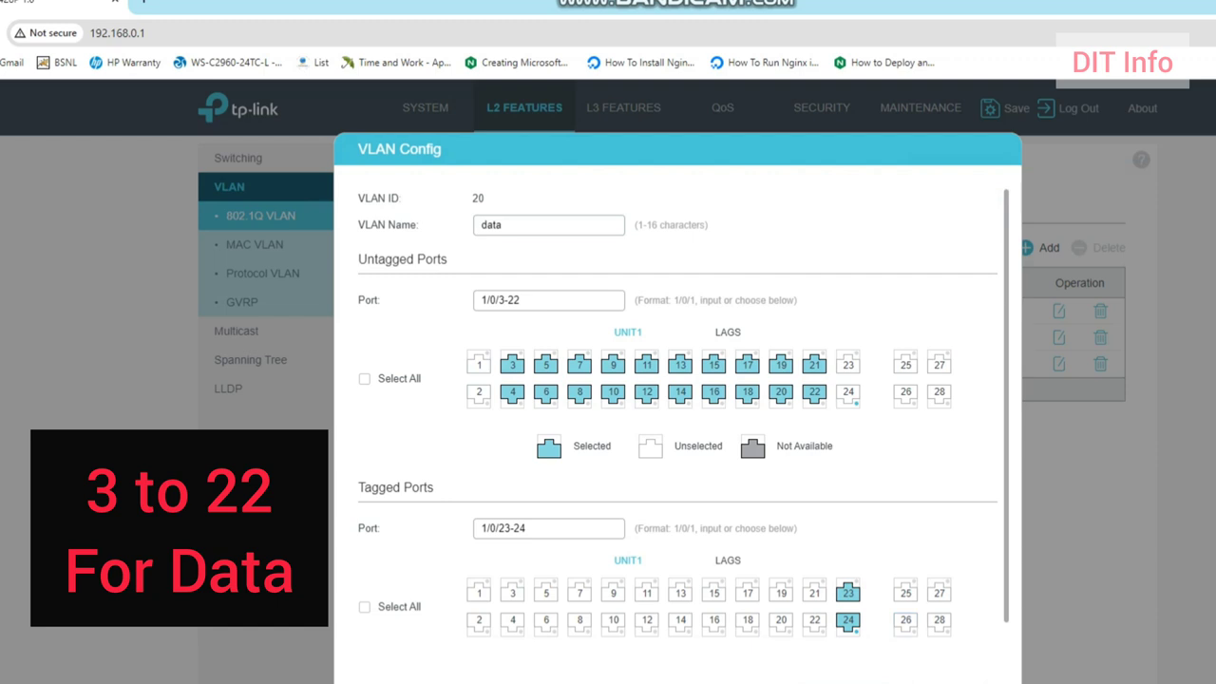
{"action": "left_click", "coordinate": [957, 682]}
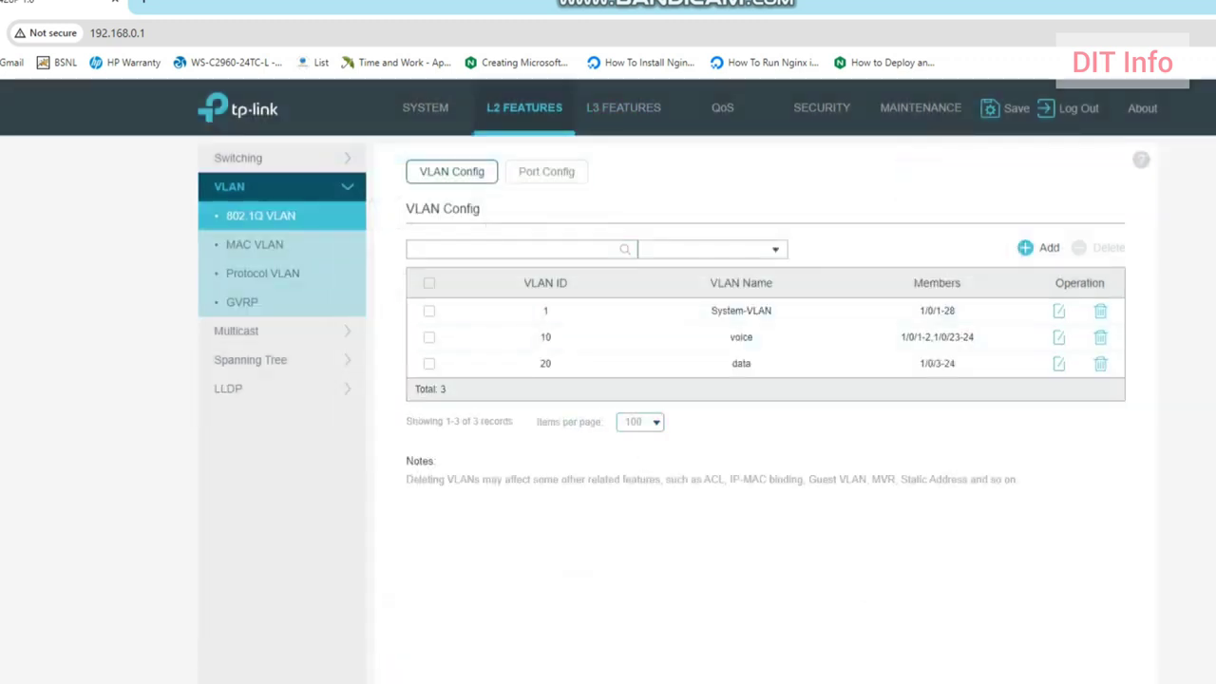
{"action": "left_click", "coordinate": [546, 171]}
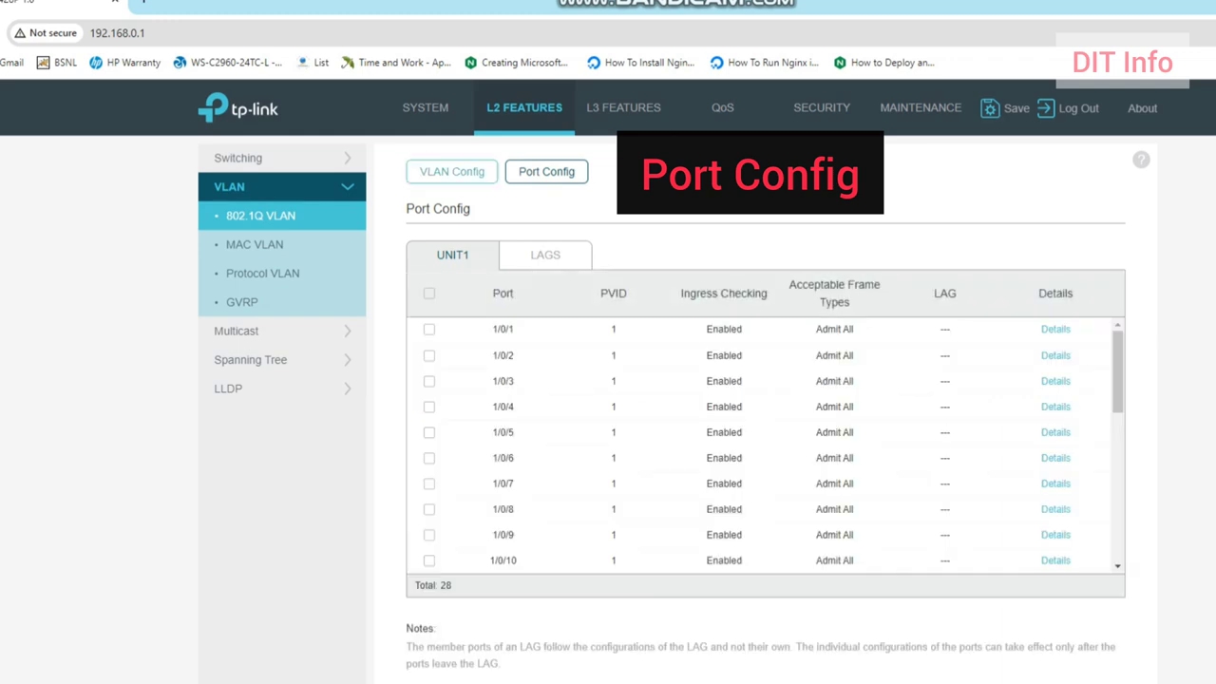
Step: Give ports 1/0/1 and 1/0/2 PVID 10, leaving ingress checking and frame types unchanged
{"action": "left_click", "coordinate": [419, 171]}
{"action": "left_click", "coordinate": [546, 172]}
{"action": "left_click", "coordinate": [429, 329]}
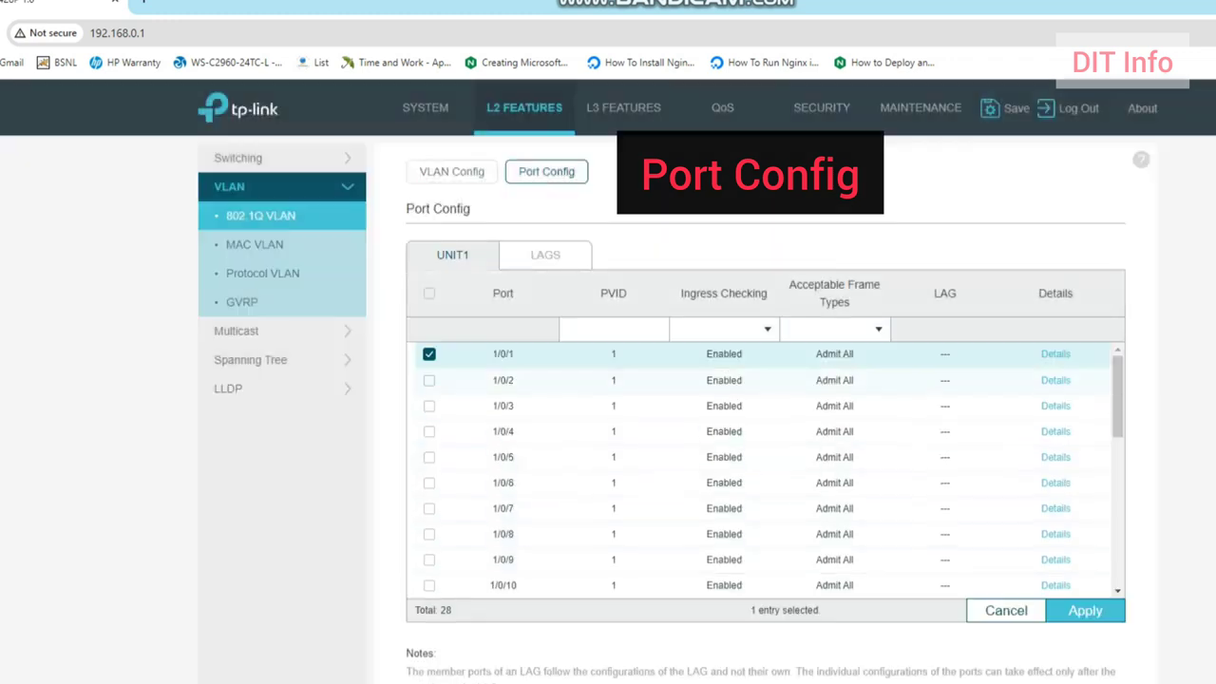
{"action": "left_click", "coordinate": [430, 379]}
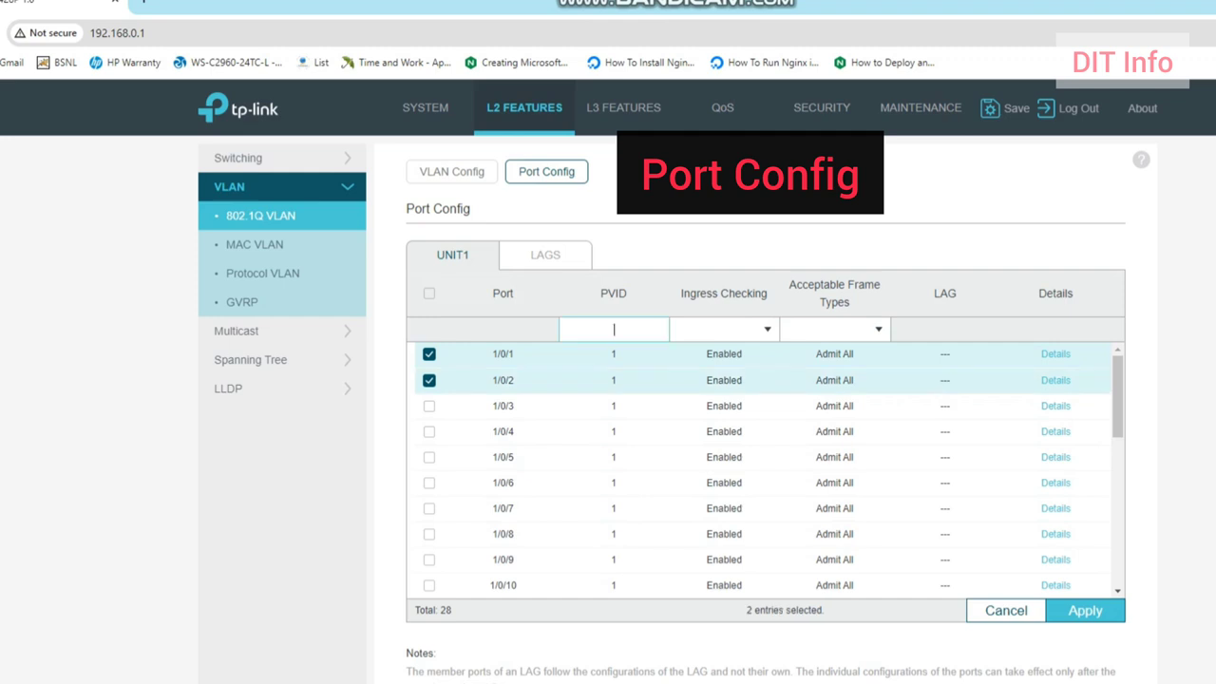
{"action": "type", "text": "10"}
{"action": "left_click", "coordinate": [767, 329]}
{"action": "left_click", "coordinate": [878, 330]}
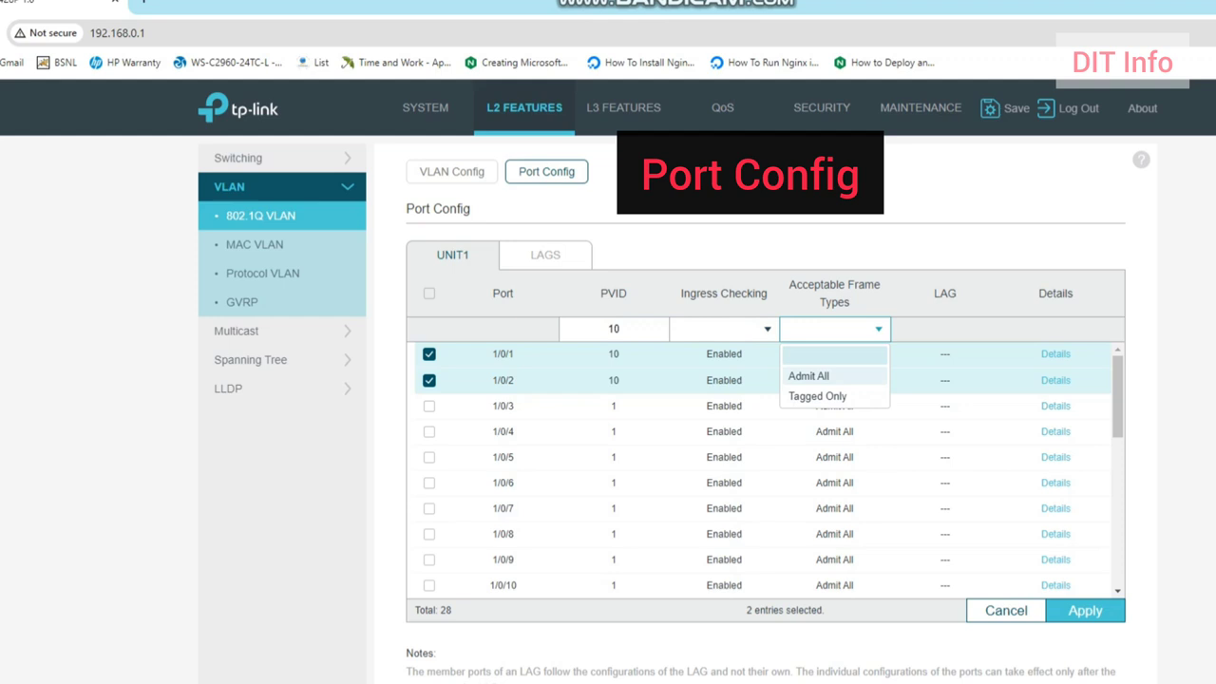
{"action": "left_click", "coordinate": [834, 355]}
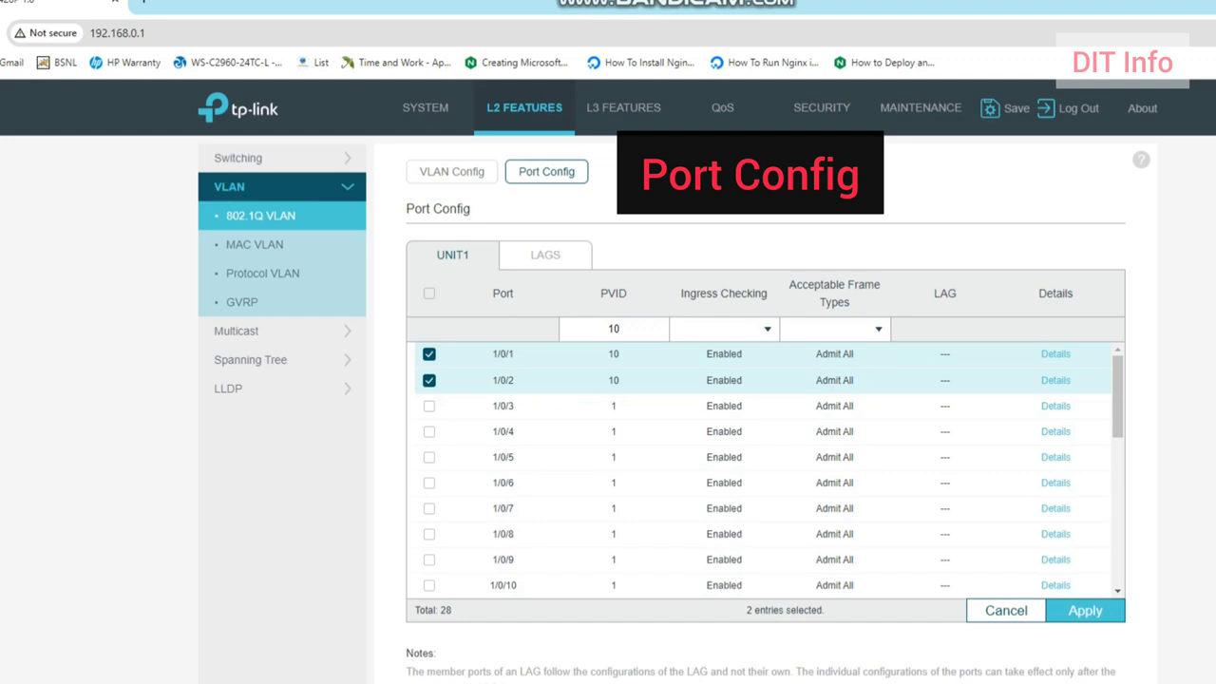
{"action": "left_click", "coordinate": [1084, 610]}
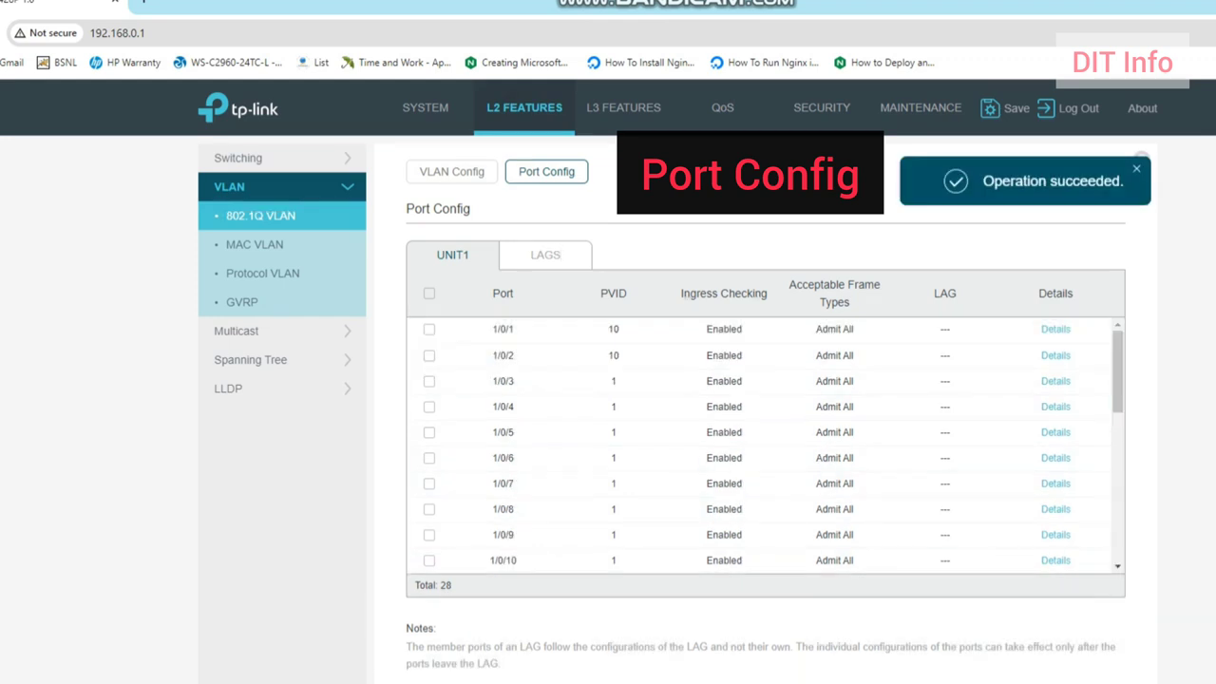
Step: Select ports 1/0/3 through 1/0/16 in the Port Config table
{"action": "left_click", "coordinate": [430, 380]}
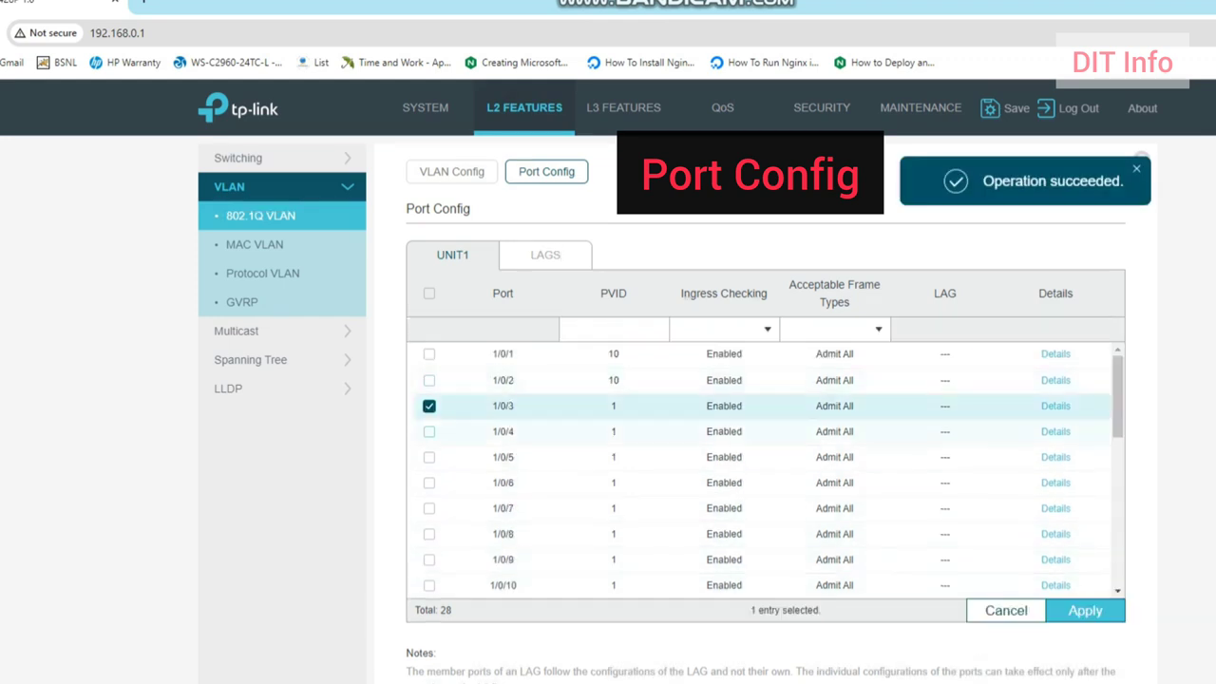
{"action": "left_click", "coordinate": [429, 432]}
{"action": "left_click", "coordinate": [429, 458]}
{"action": "left_click", "coordinate": [429, 483]}
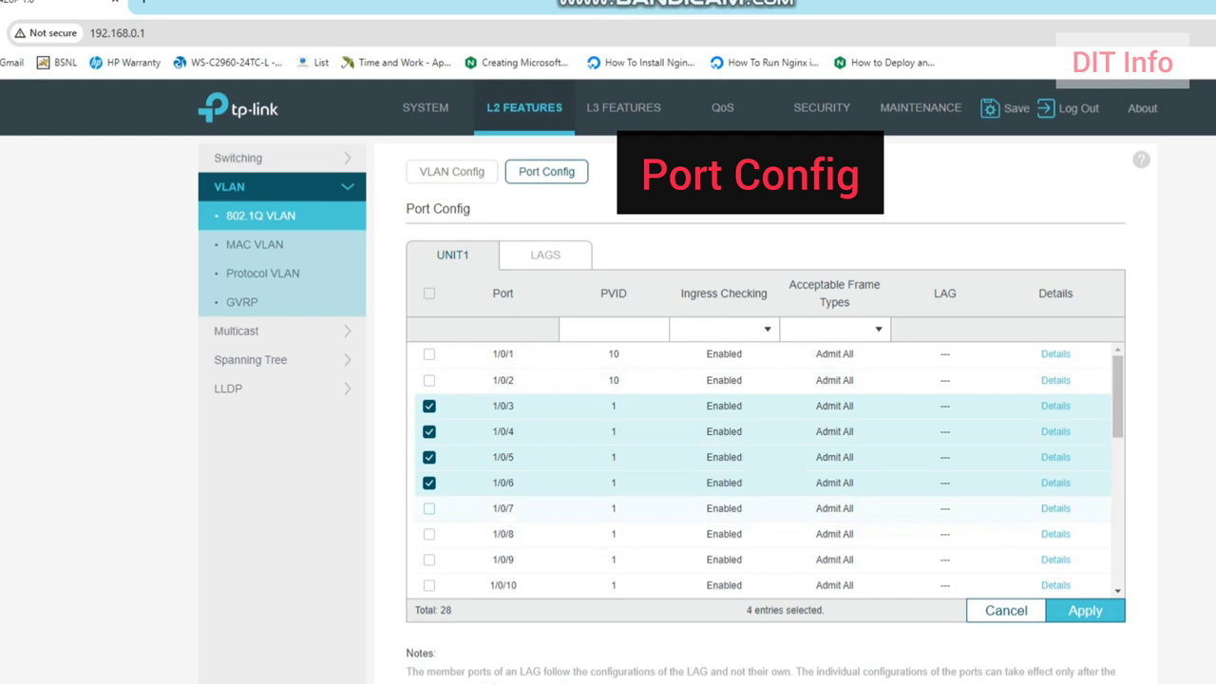
{"action": "left_click", "coordinate": [429, 509]}
{"action": "left_click", "coordinate": [430, 534]}
{"action": "left_click", "coordinate": [429, 560]}
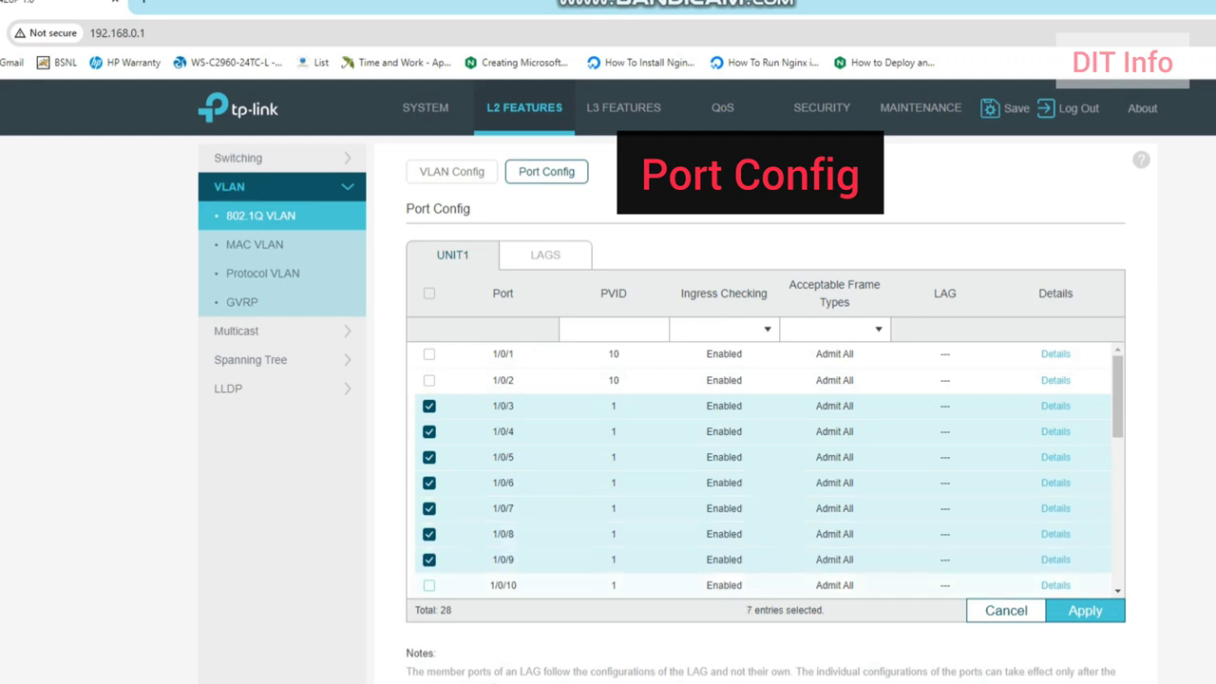
{"action": "left_click", "coordinate": [429, 586]}
{"action": "scroll", "coordinate": [429, 579], "scroll_direction": "down", "scroll_amount": 3}
{"action": "scroll", "coordinate": [429, 473], "scroll_direction": "up", "scroll_amount": 1}
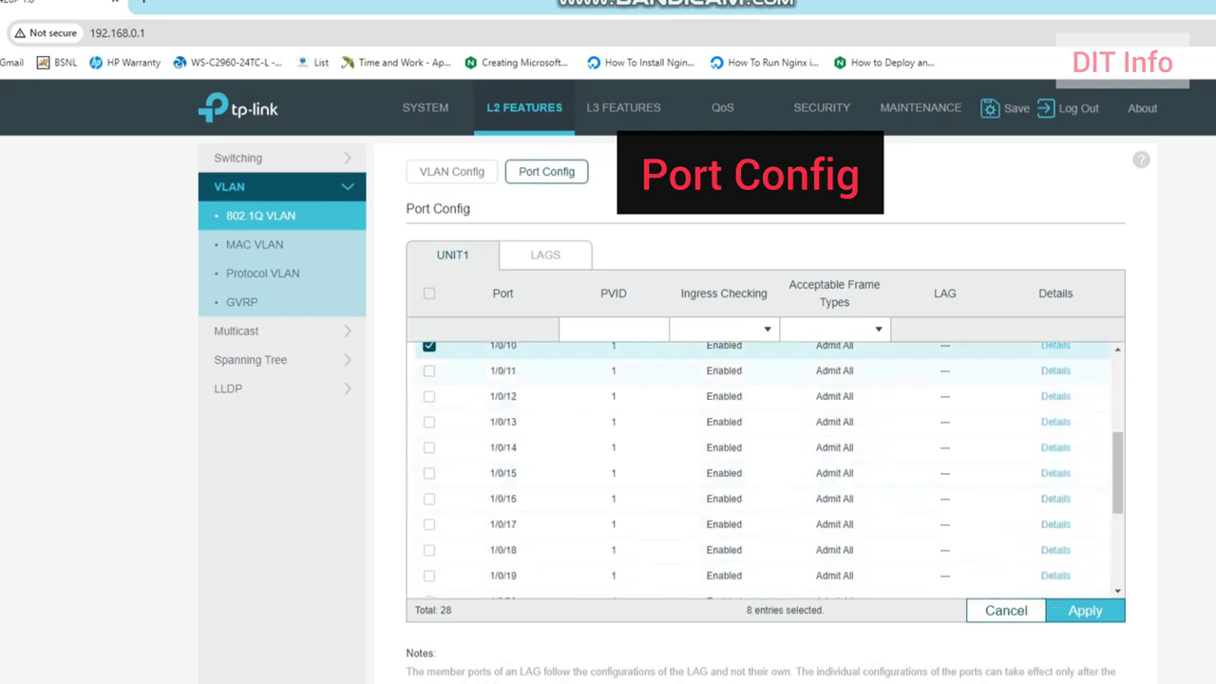
{"action": "left_click", "coordinate": [429, 371]}
{"action": "left_click", "coordinate": [429, 397]}
{"action": "left_click", "coordinate": [429, 422]}
{"action": "left_click", "coordinate": [429, 448]}
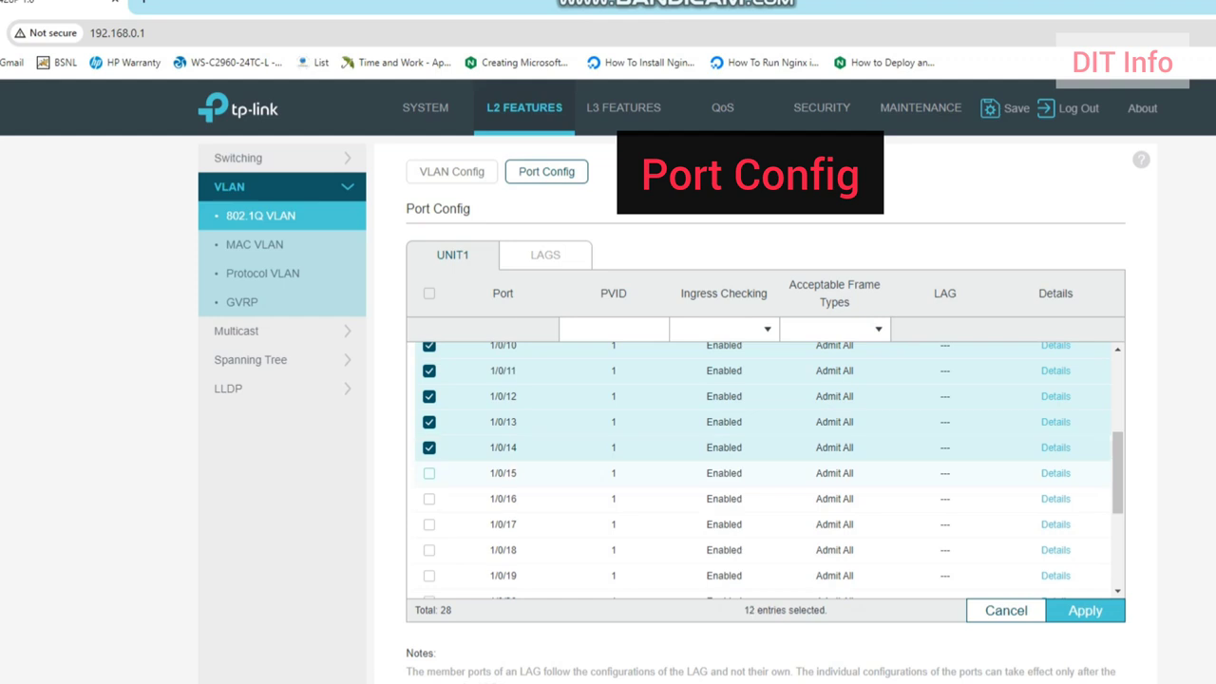
{"action": "left_click", "coordinate": [429, 473]}
{"action": "left_click", "coordinate": [429, 498]}
Step: Add ports 1/0/17–1/0/22, deselect the extra ports 23–27, and apply PVID 20
{"action": "scroll", "coordinate": [430, 469], "scroll_direction": "down", "scroll_amount": 1}
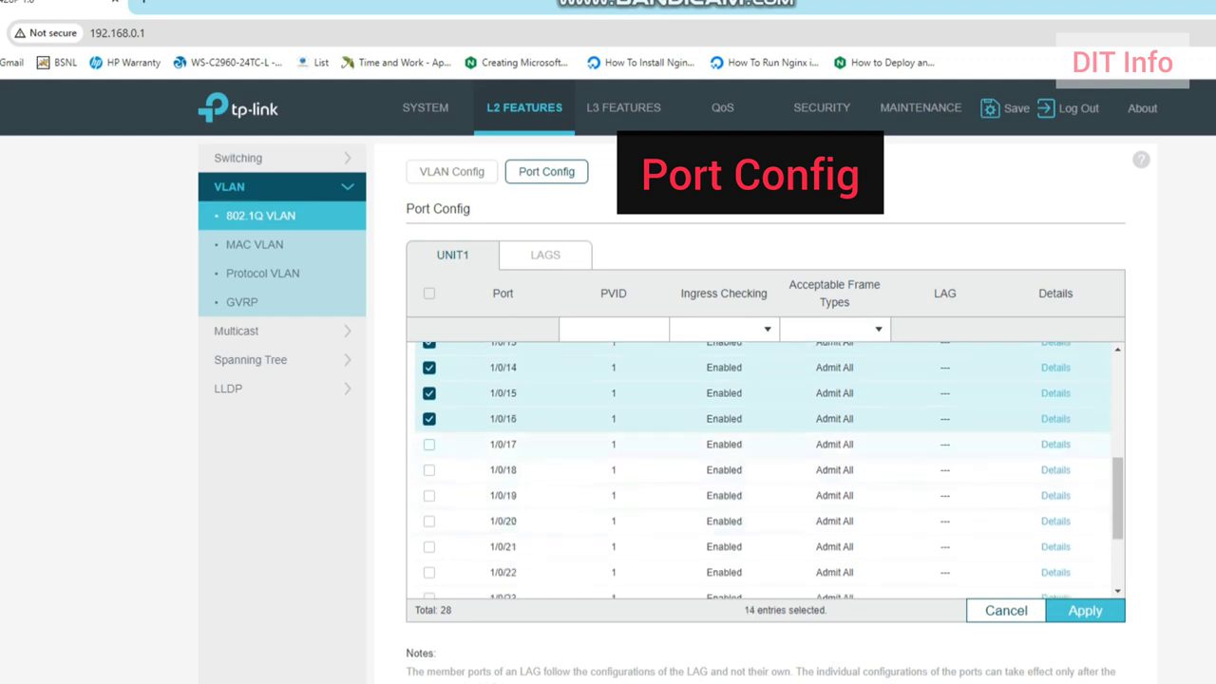
{"action": "left_click", "coordinate": [429, 444]}
{"action": "left_click", "coordinate": [429, 470]}
{"action": "left_click", "coordinate": [429, 496]}
{"action": "left_click", "coordinate": [430, 521]}
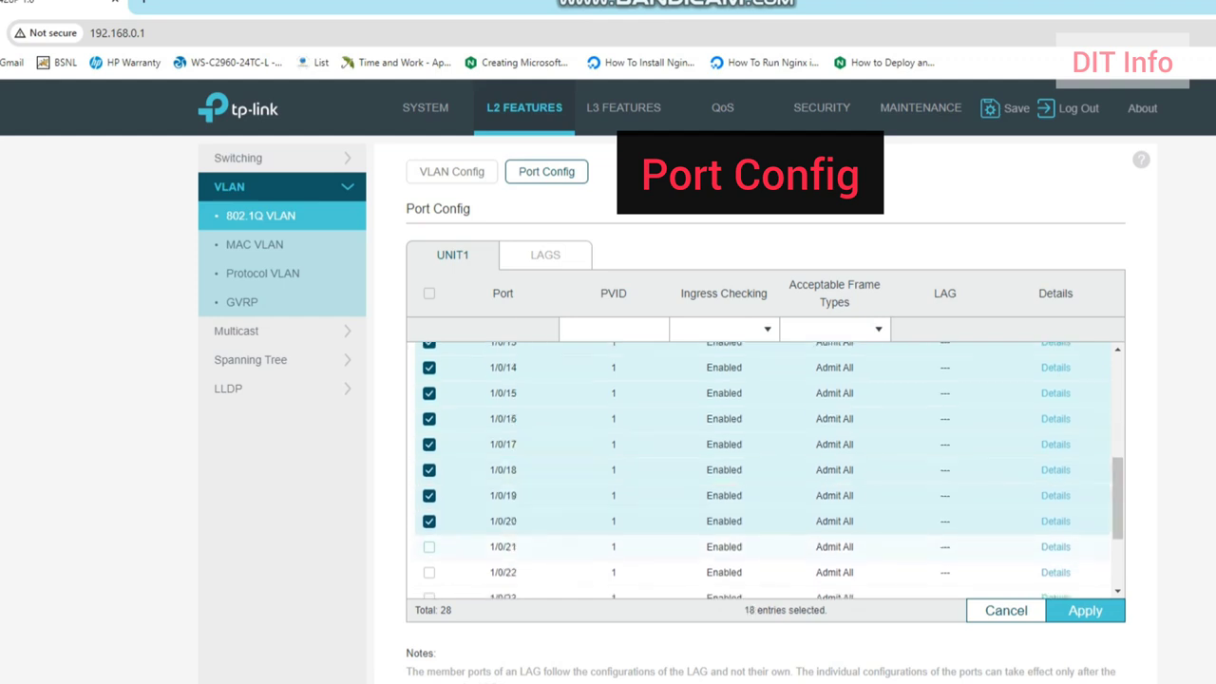
{"action": "left_click", "coordinate": [429, 547]}
{"action": "left_click", "coordinate": [429, 573]}
{"action": "scroll", "coordinate": [429, 475], "scroll_direction": "down", "scroll_amount": 2}
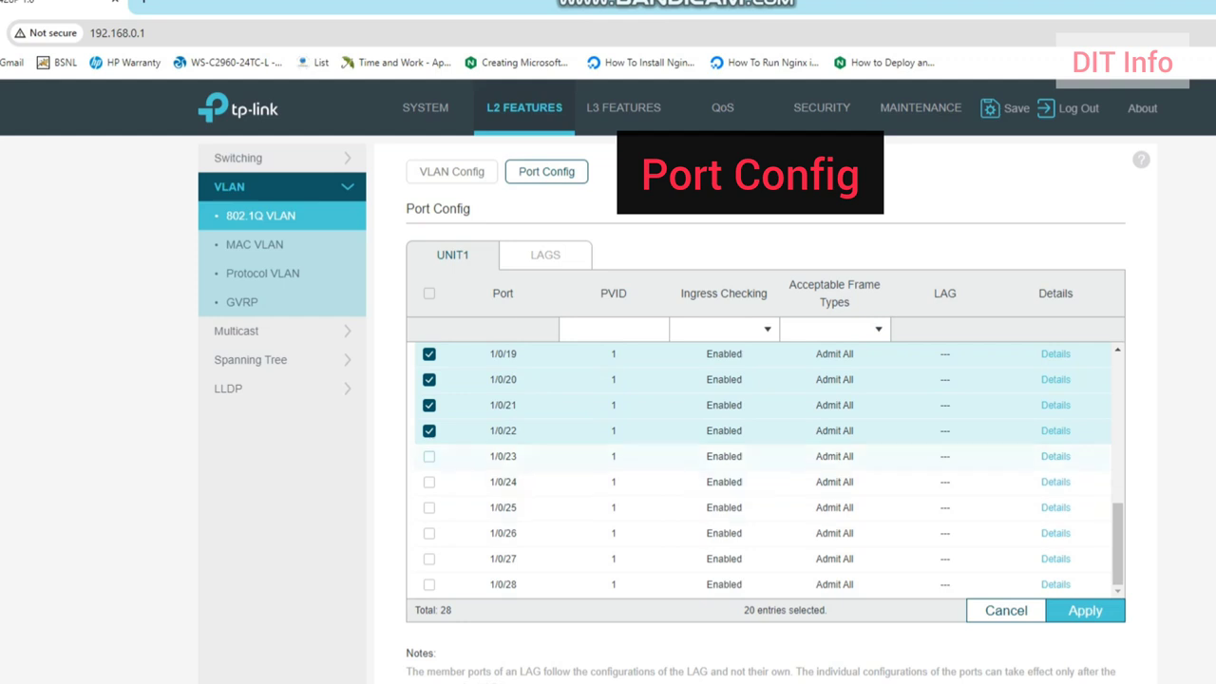
{"action": "left_click", "coordinate": [429, 456]}
{"action": "left_click", "coordinate": [429, 481]}
{"action": "left_click", "coordinate": [430, 507]}
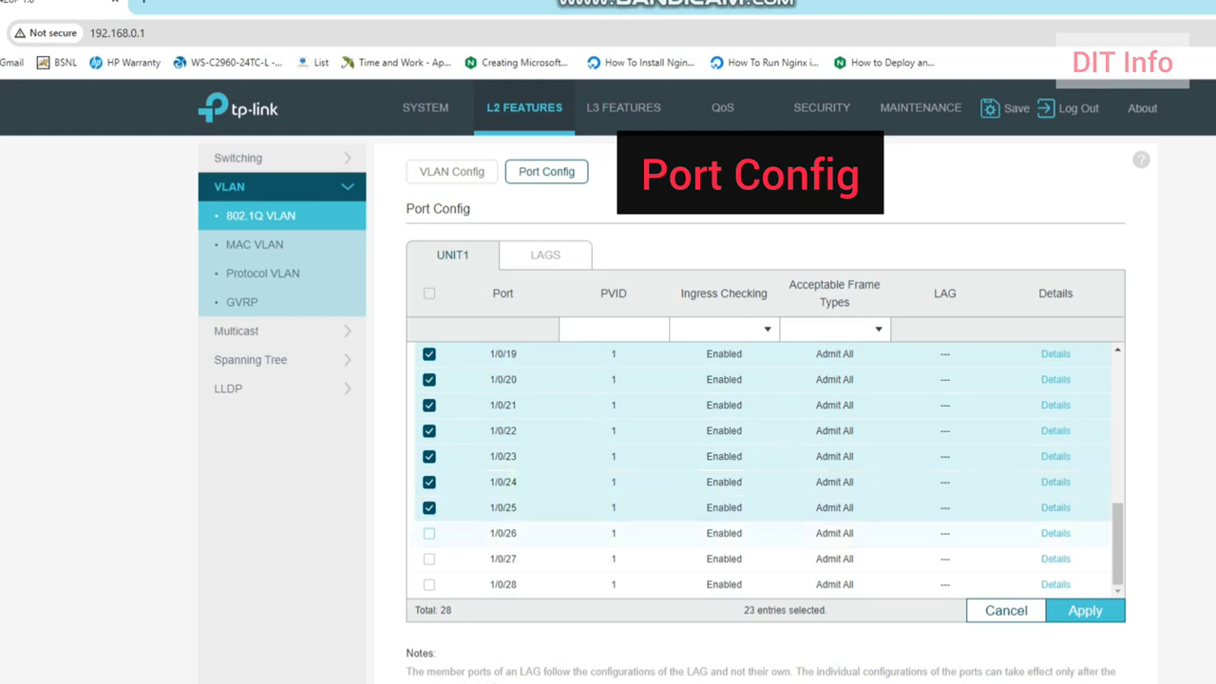
{"action": "left_click", "coordinate": [429, 533]}
{"action": "left_click", "coordinate": [429, 559]}
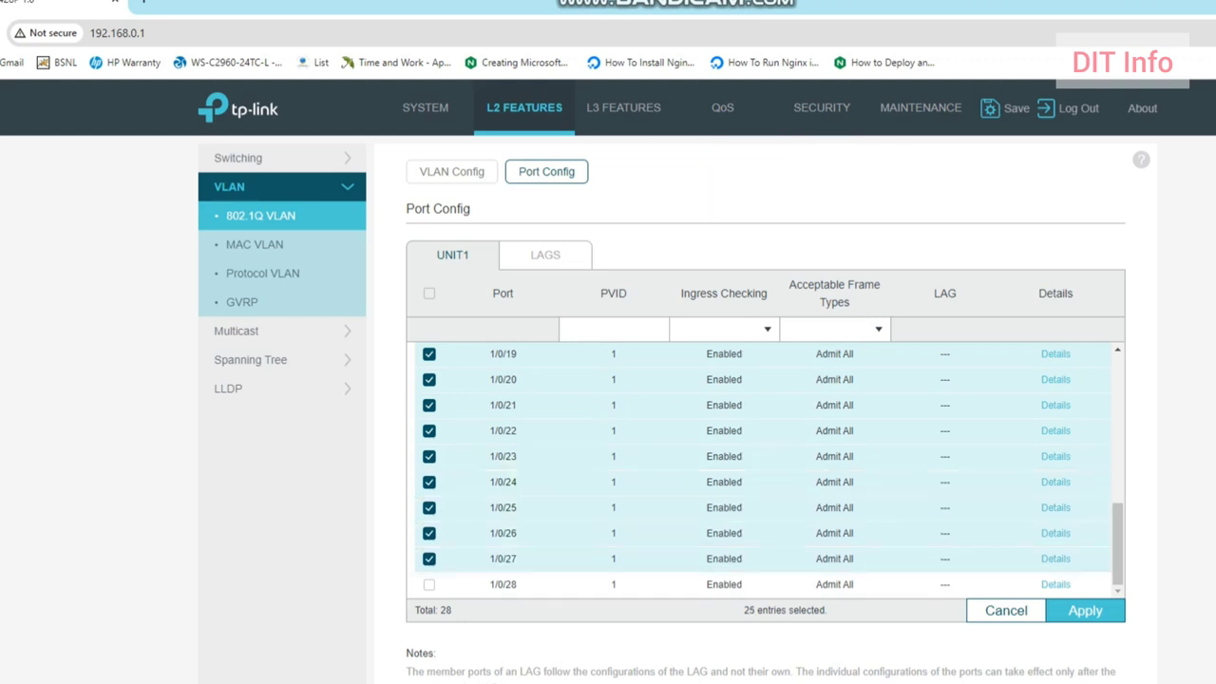
{"action": "left_click", "coordinate": [430, 558]}
{"action": "left_click", "coordinate": [429, 533]}
{"action": "left_click", "coordinate": [429, 507]}
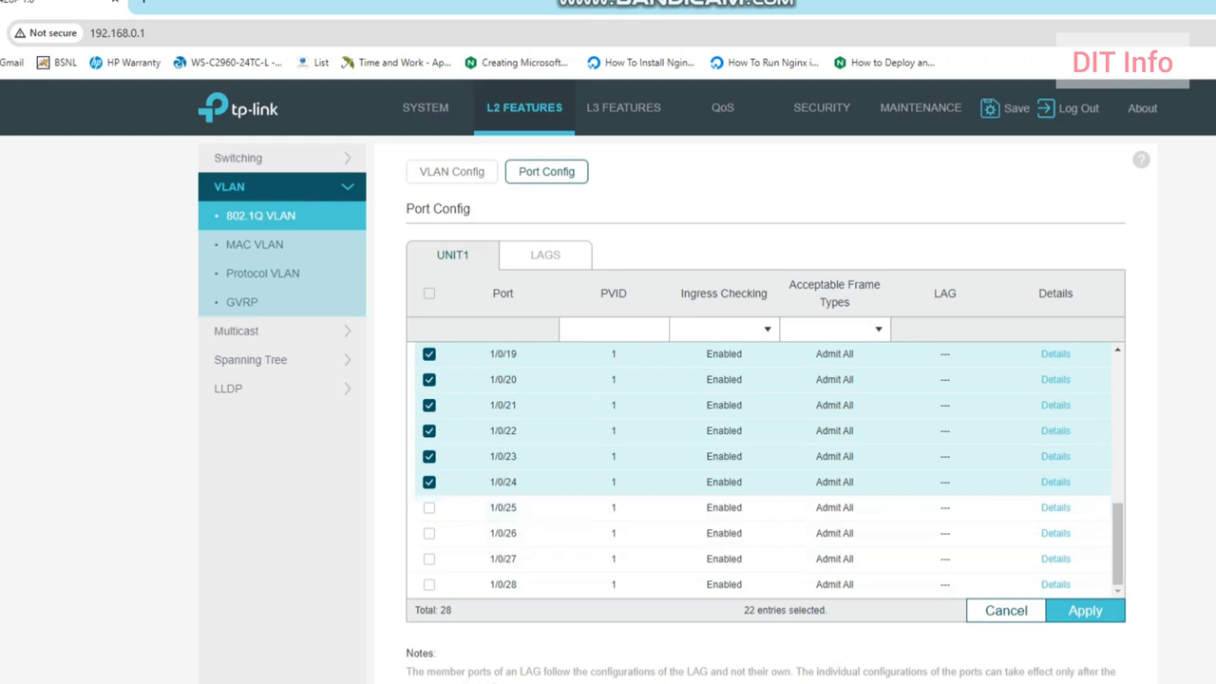
{"action": "left_click", "coordinate": [429, 481]}
{"action": "left_click", "coordinate": [430, 456]}
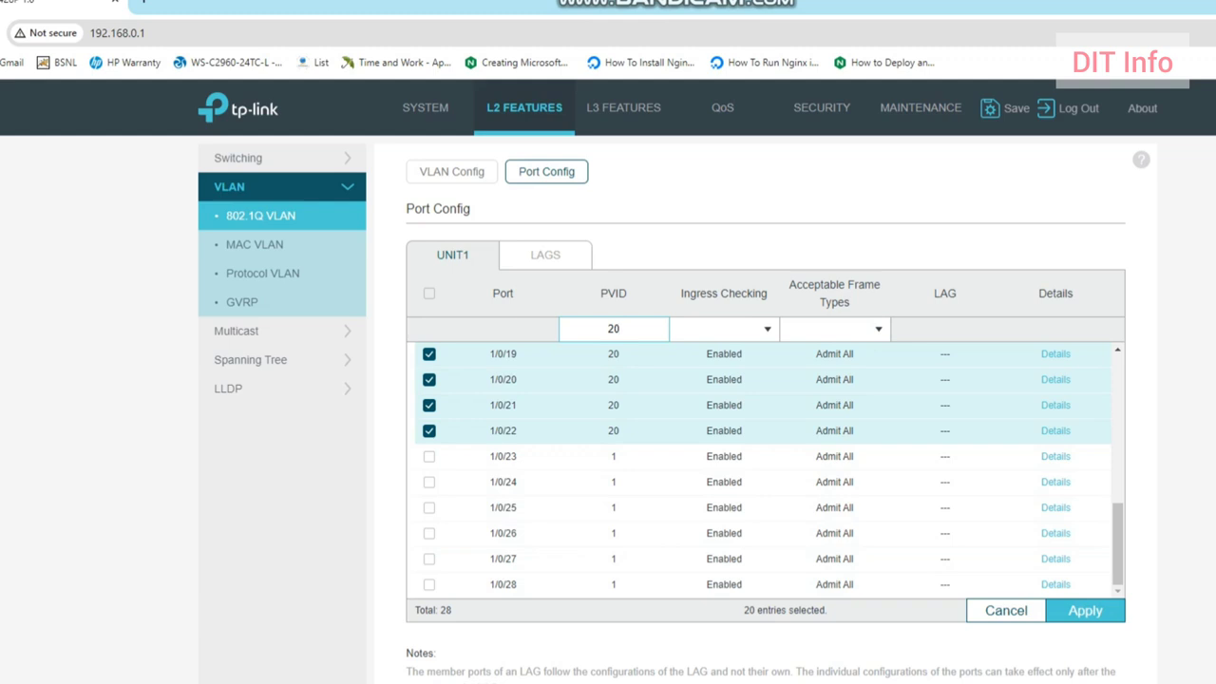
{"action": "scroll", "coordinate": [764, 471], "scroll_direction": "up", "scroll_amount": 5}
{"action": "left_click", "coordinate": [1085, 610]}
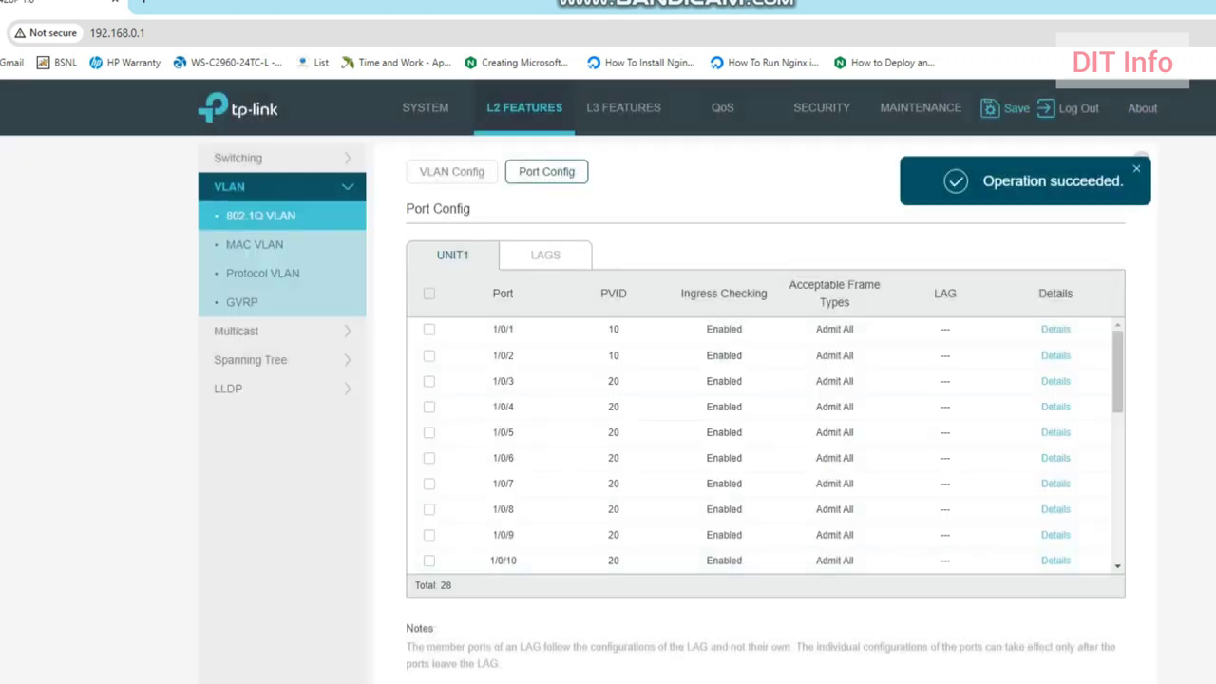
Step: Save the switch configuration and review VLAN 20's port membership
{"action": "left_click", "coordinate": [452, 172]}
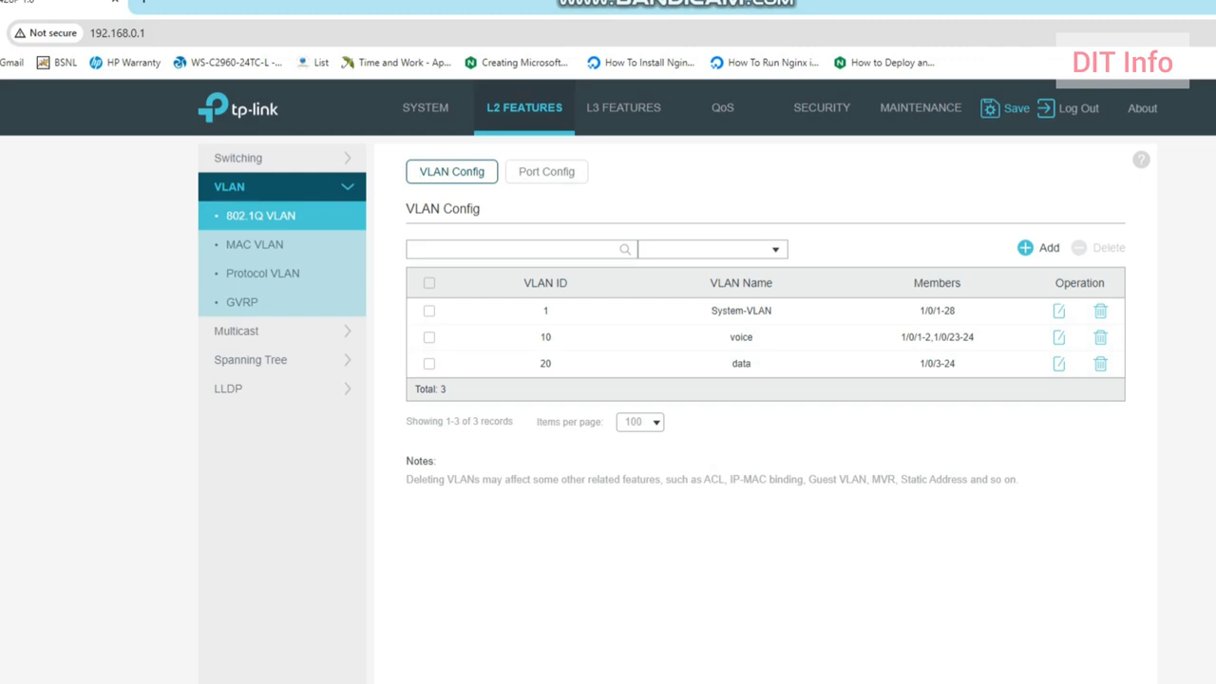
{"action": "left_click", "coordinate": [1007, 108]}
{"action": "left_click", "coordinate": [757, 472]}
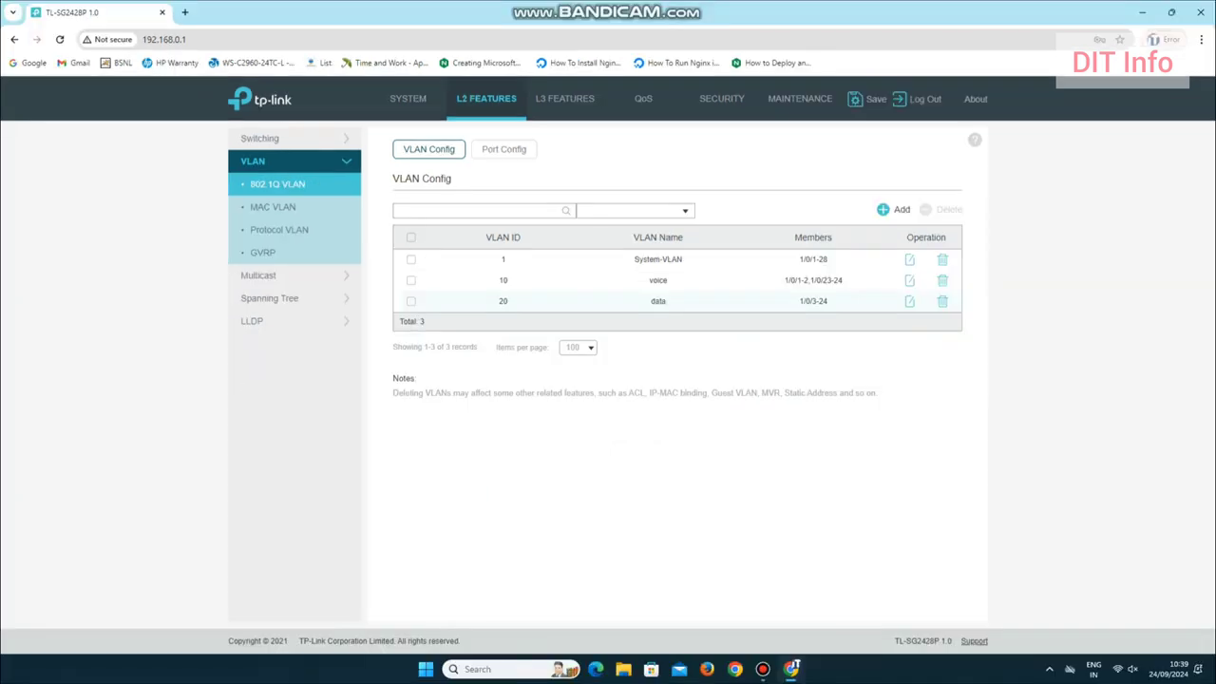
{"action": "left_click", "coordinate": [909, 301]}
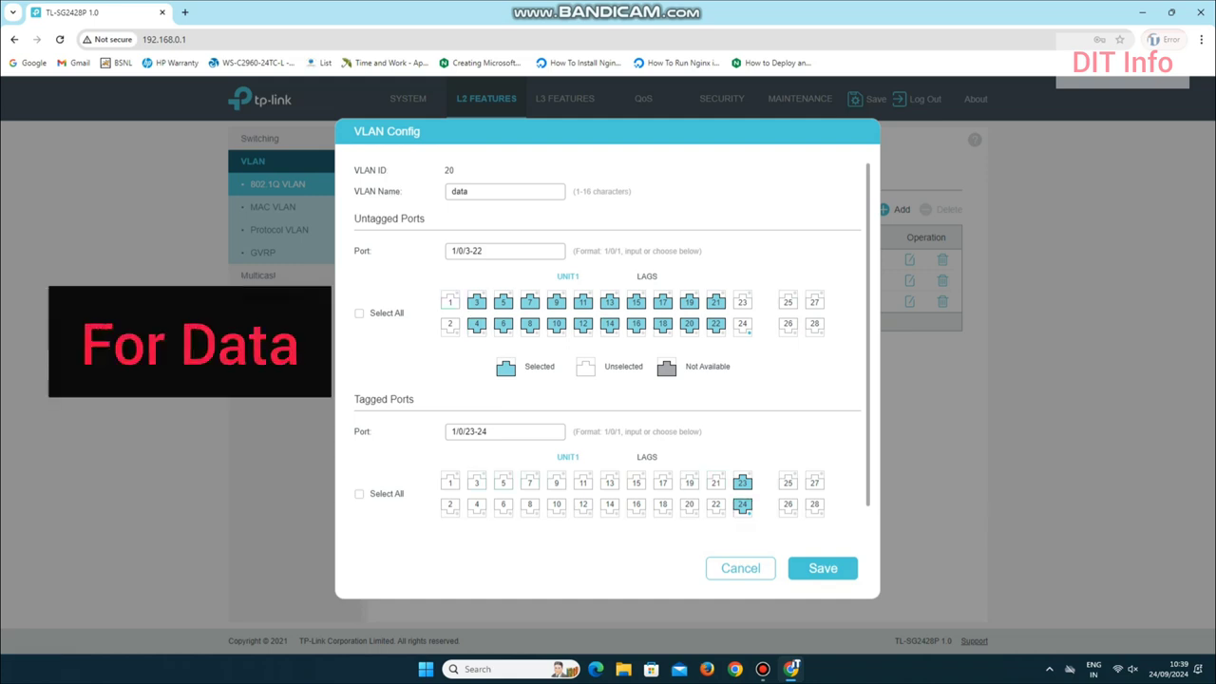
{"action": "left_click", "coordinate": [822, 567]}
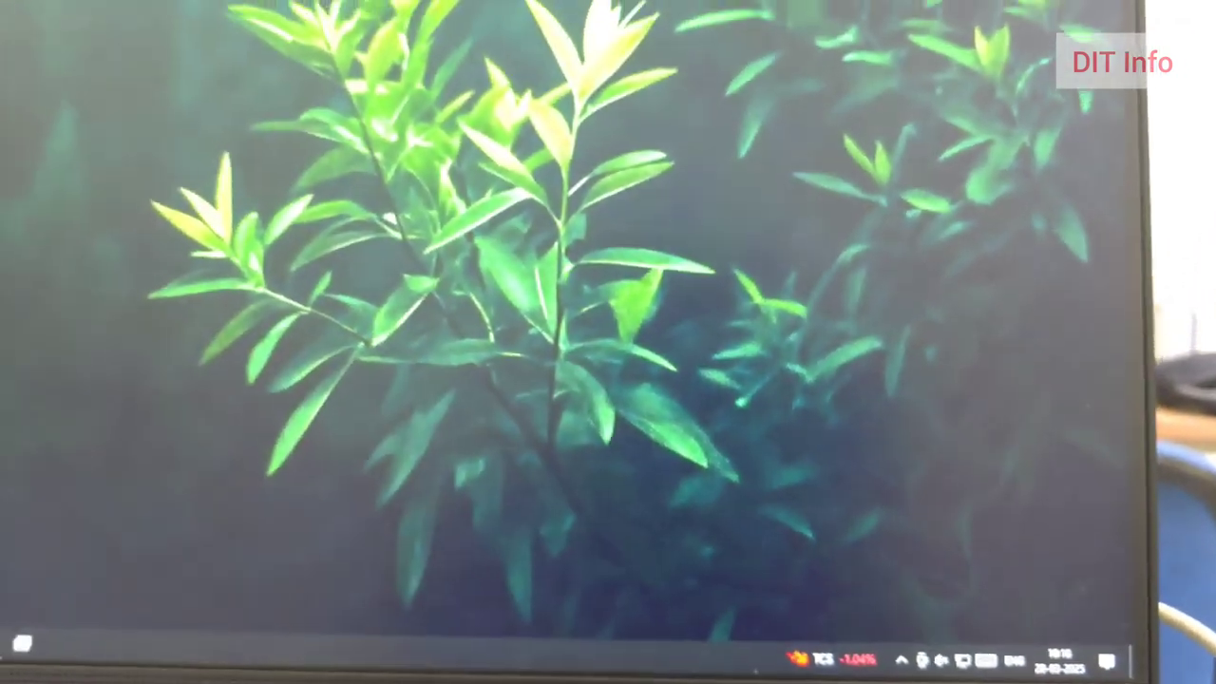
Step: Launch Edge and go to Google by entering 'goog' in the address bar
{"action": "left_click", "coordinate": [19, 649]}
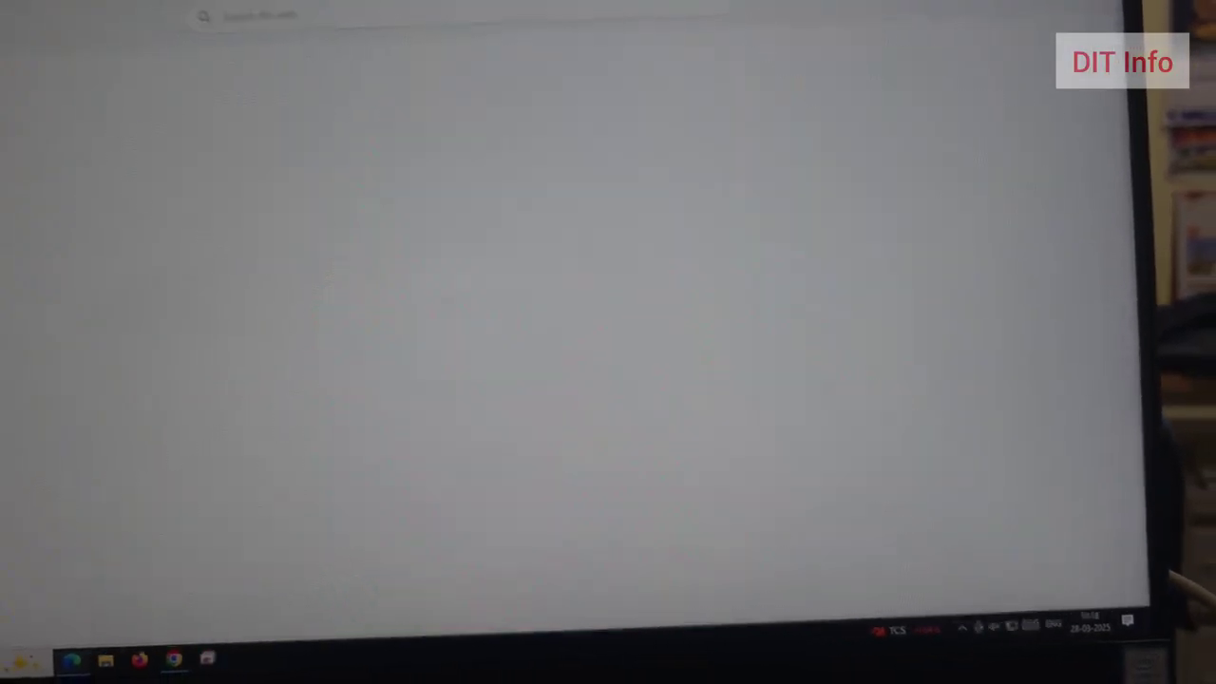
{"action": "left_click", "coordinate": [399, 7]}
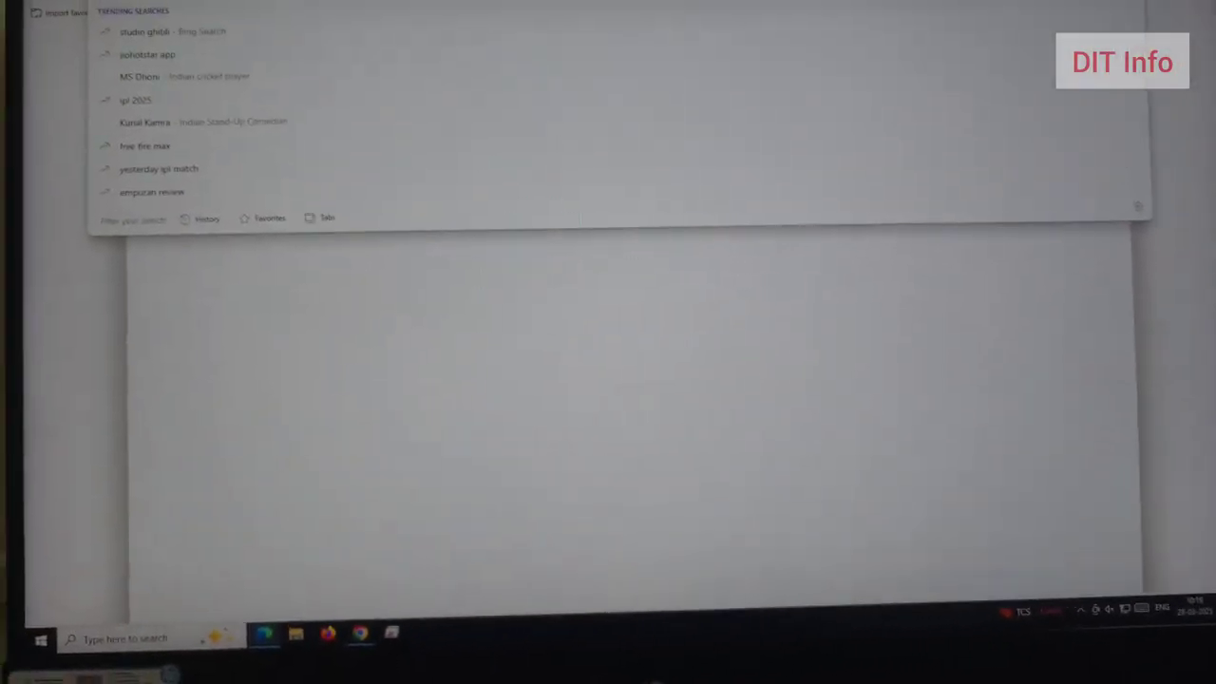
{"action": "type", "text": "goog"}
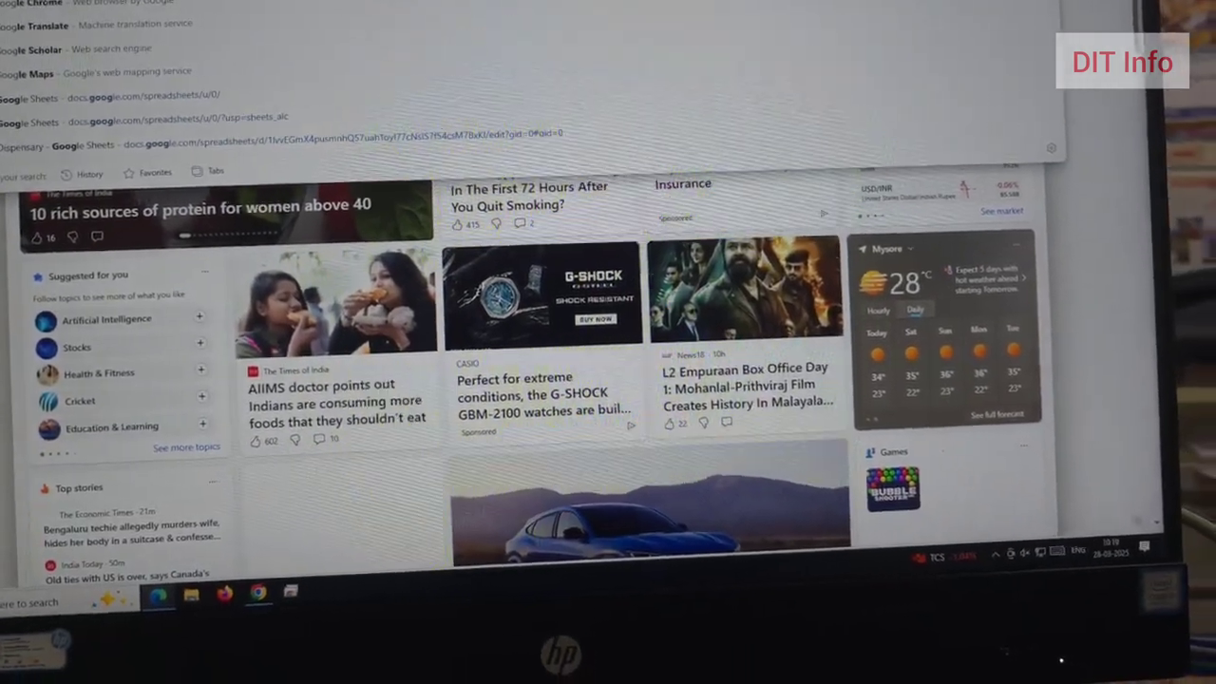
{"action": "key", "text": "Return"}
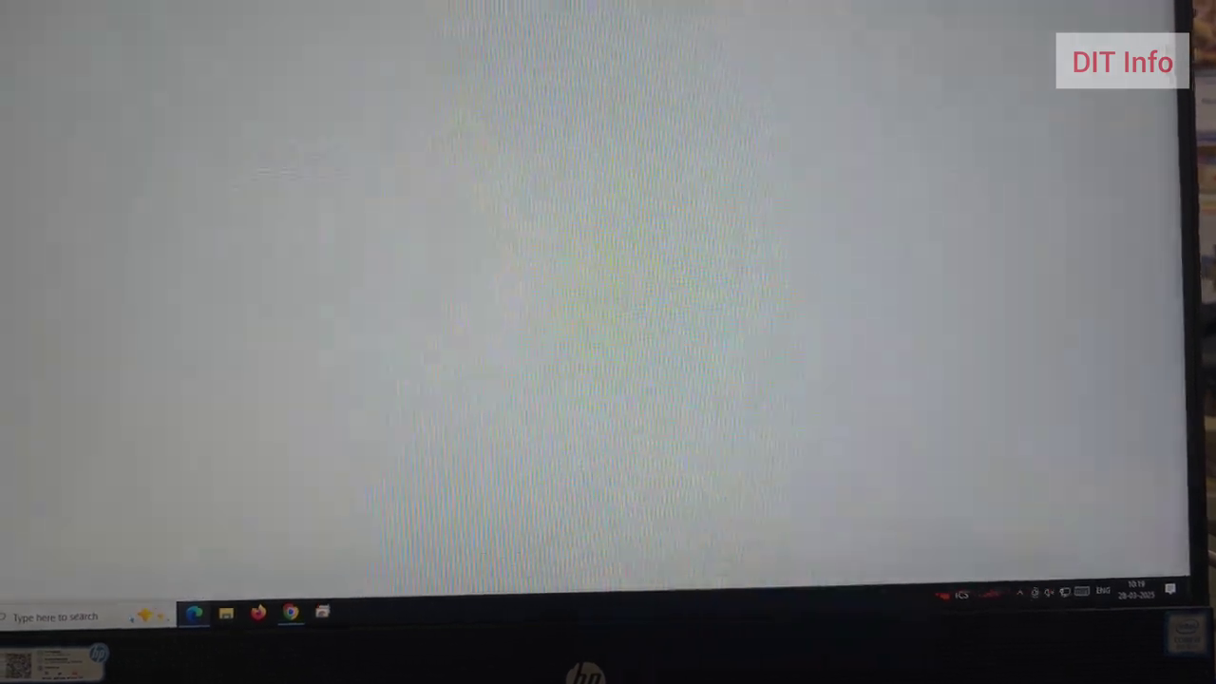